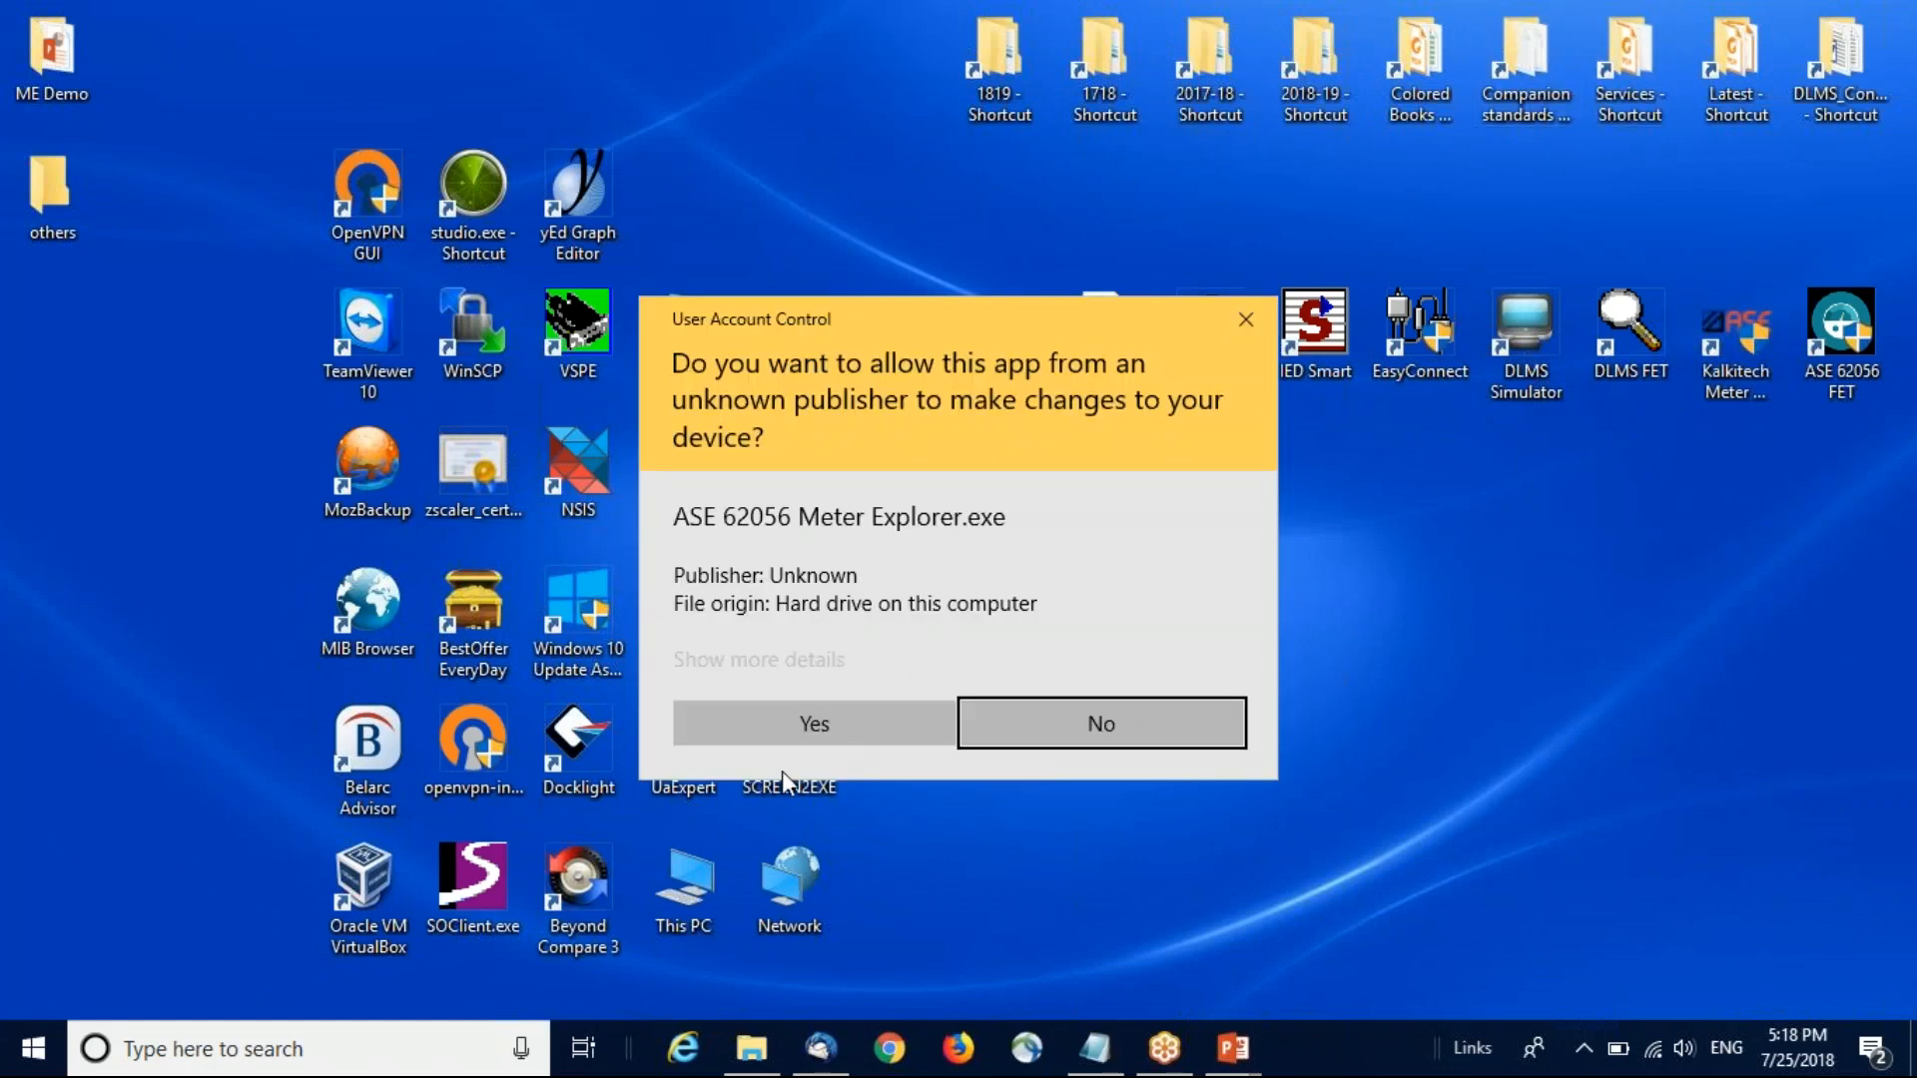
# Step: Allow ASE 62056 Meter Explorer to run and log in with the account password
pyautogui.click(804, 724)
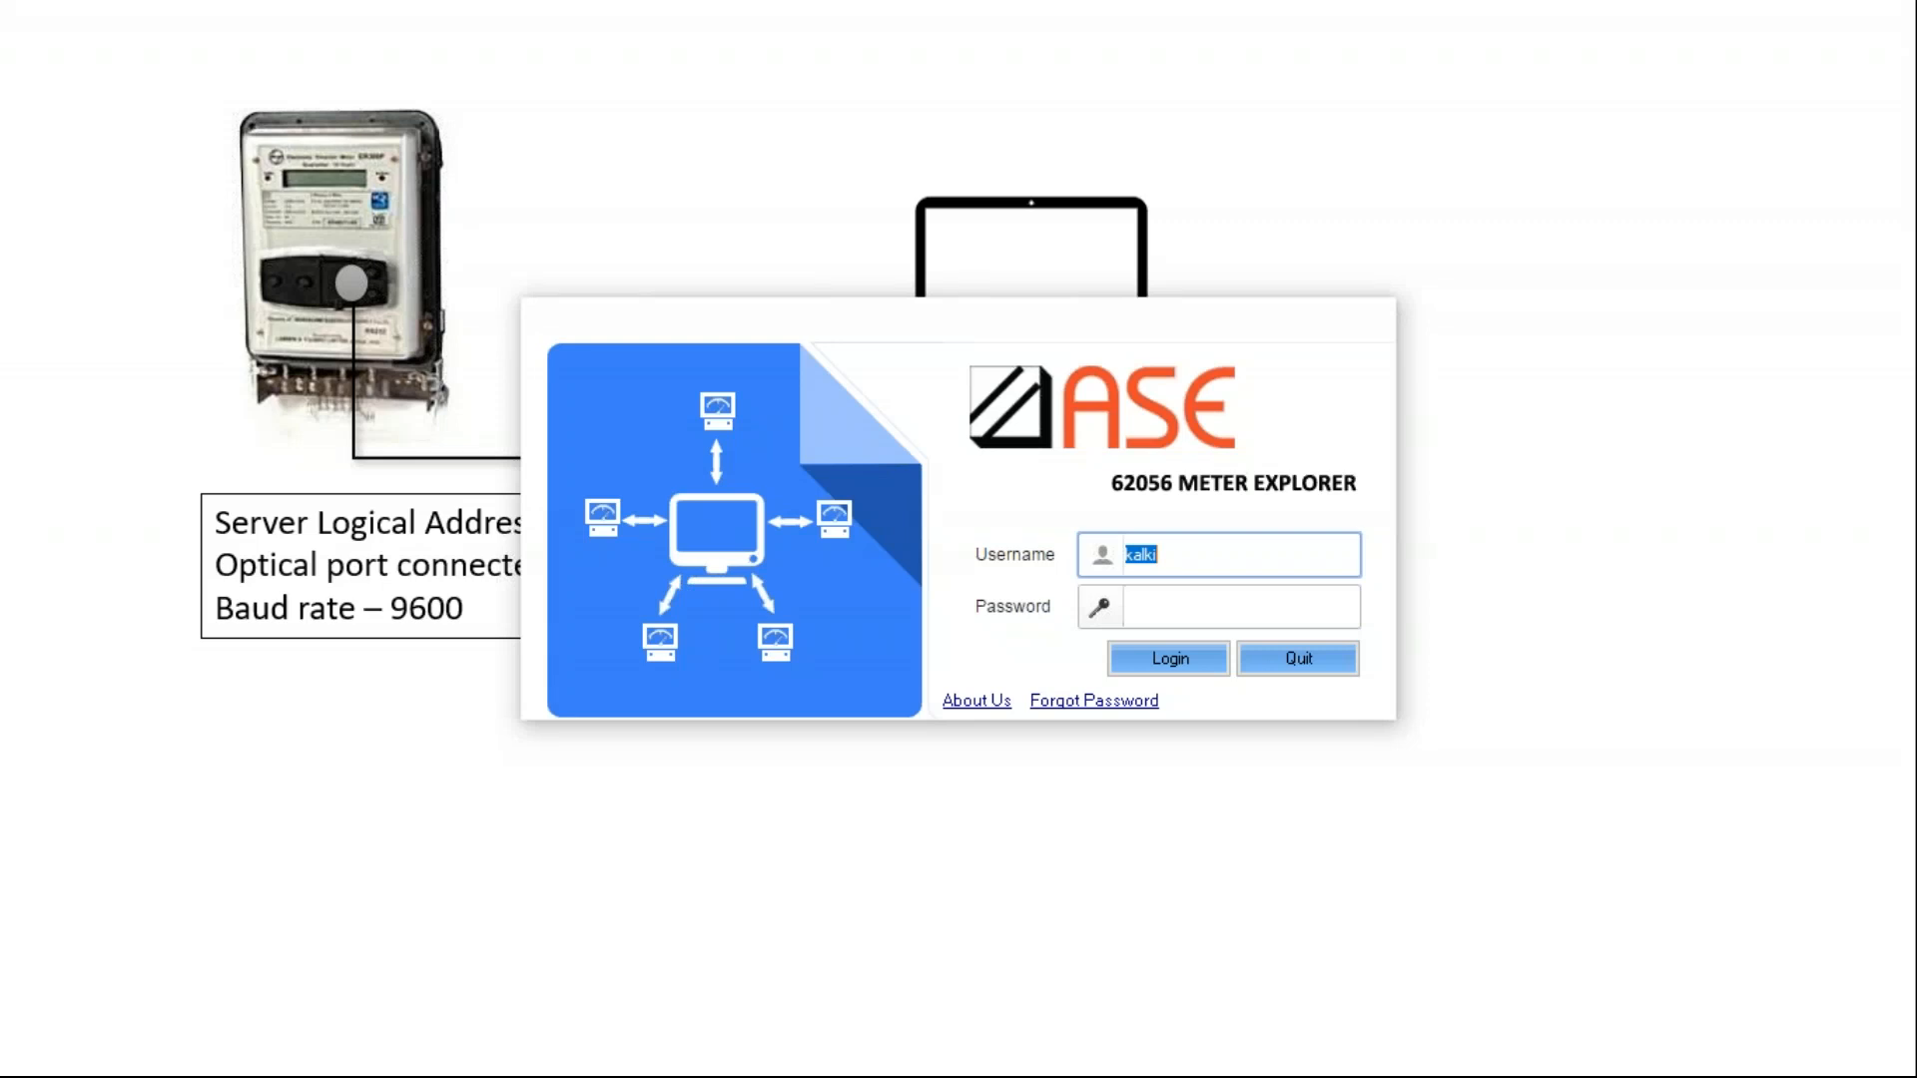
pyautogui.click(1217, 604)
pyautogui.click(1118, 656)
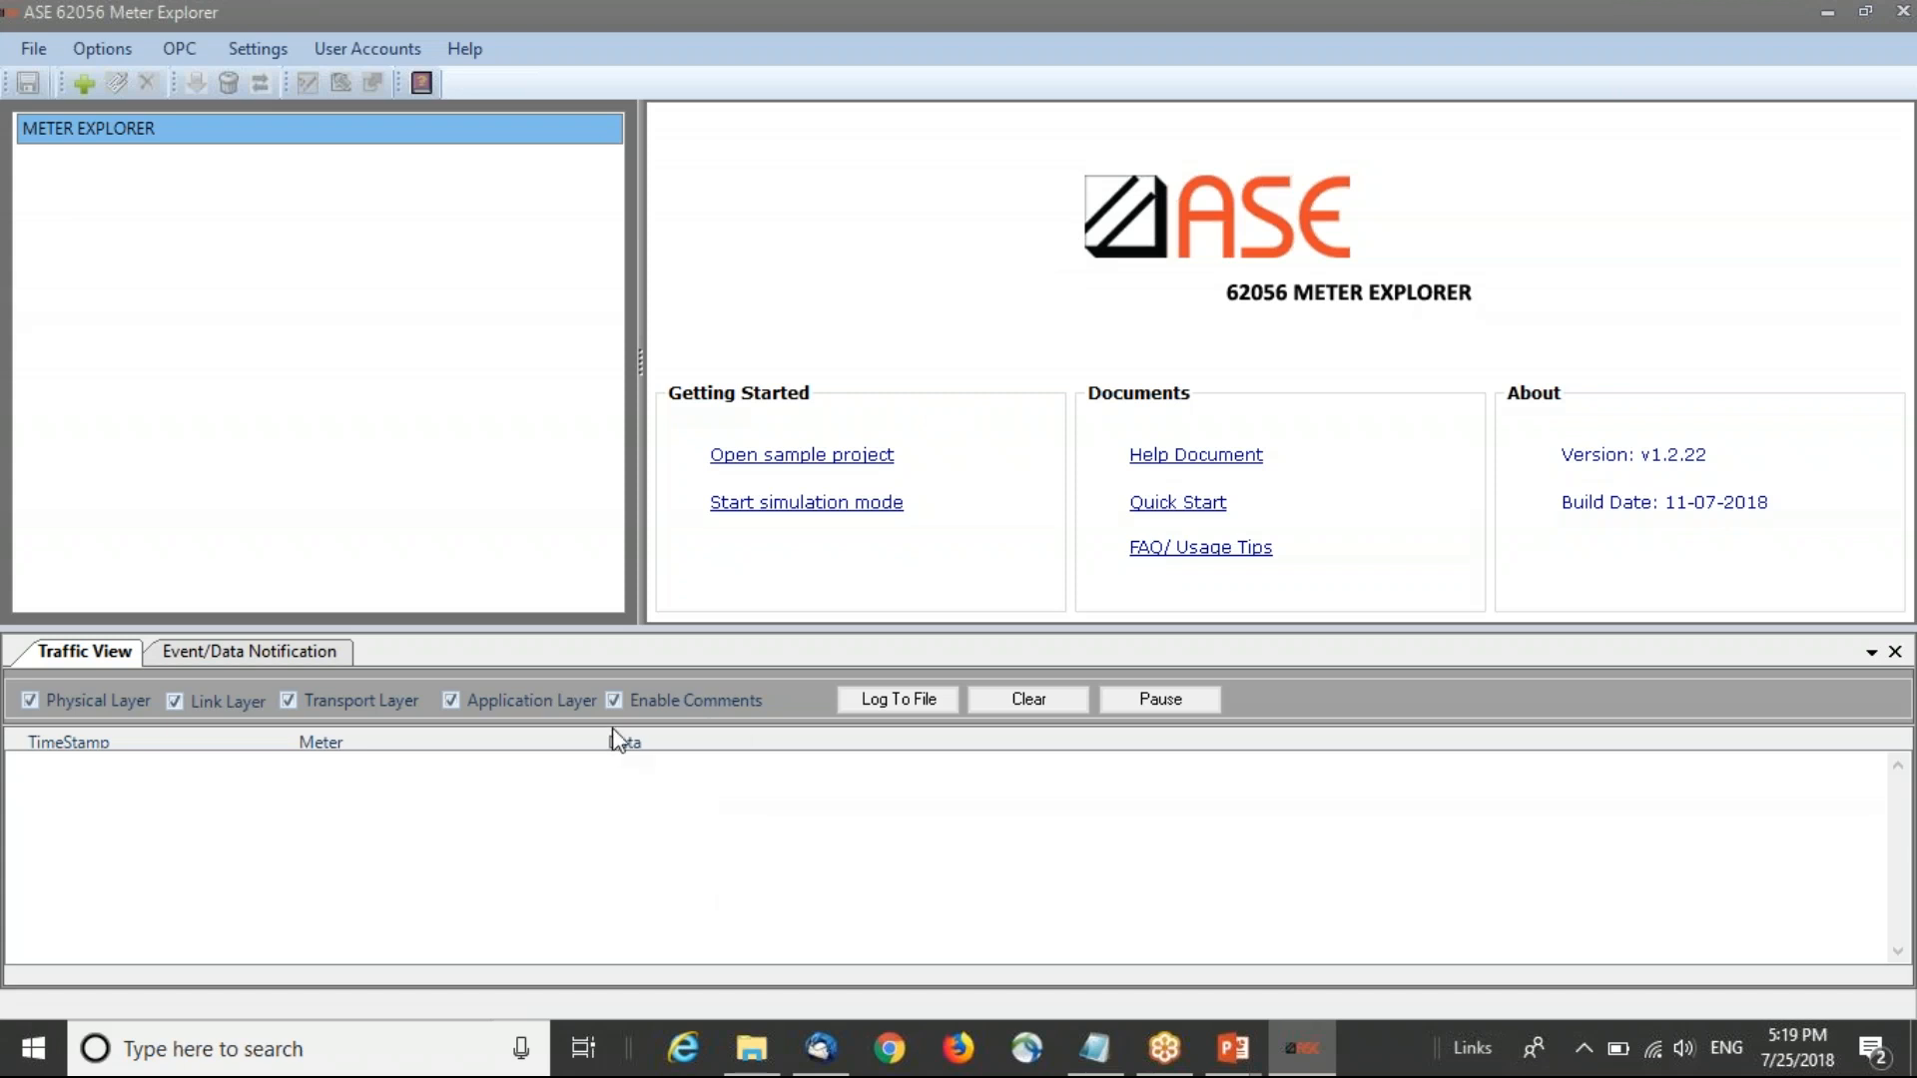
# Step: Add an HDLC meter using port COM3 and 9600 baud, keeping the other default parameters
pyautogui.rightClick(139, 129)
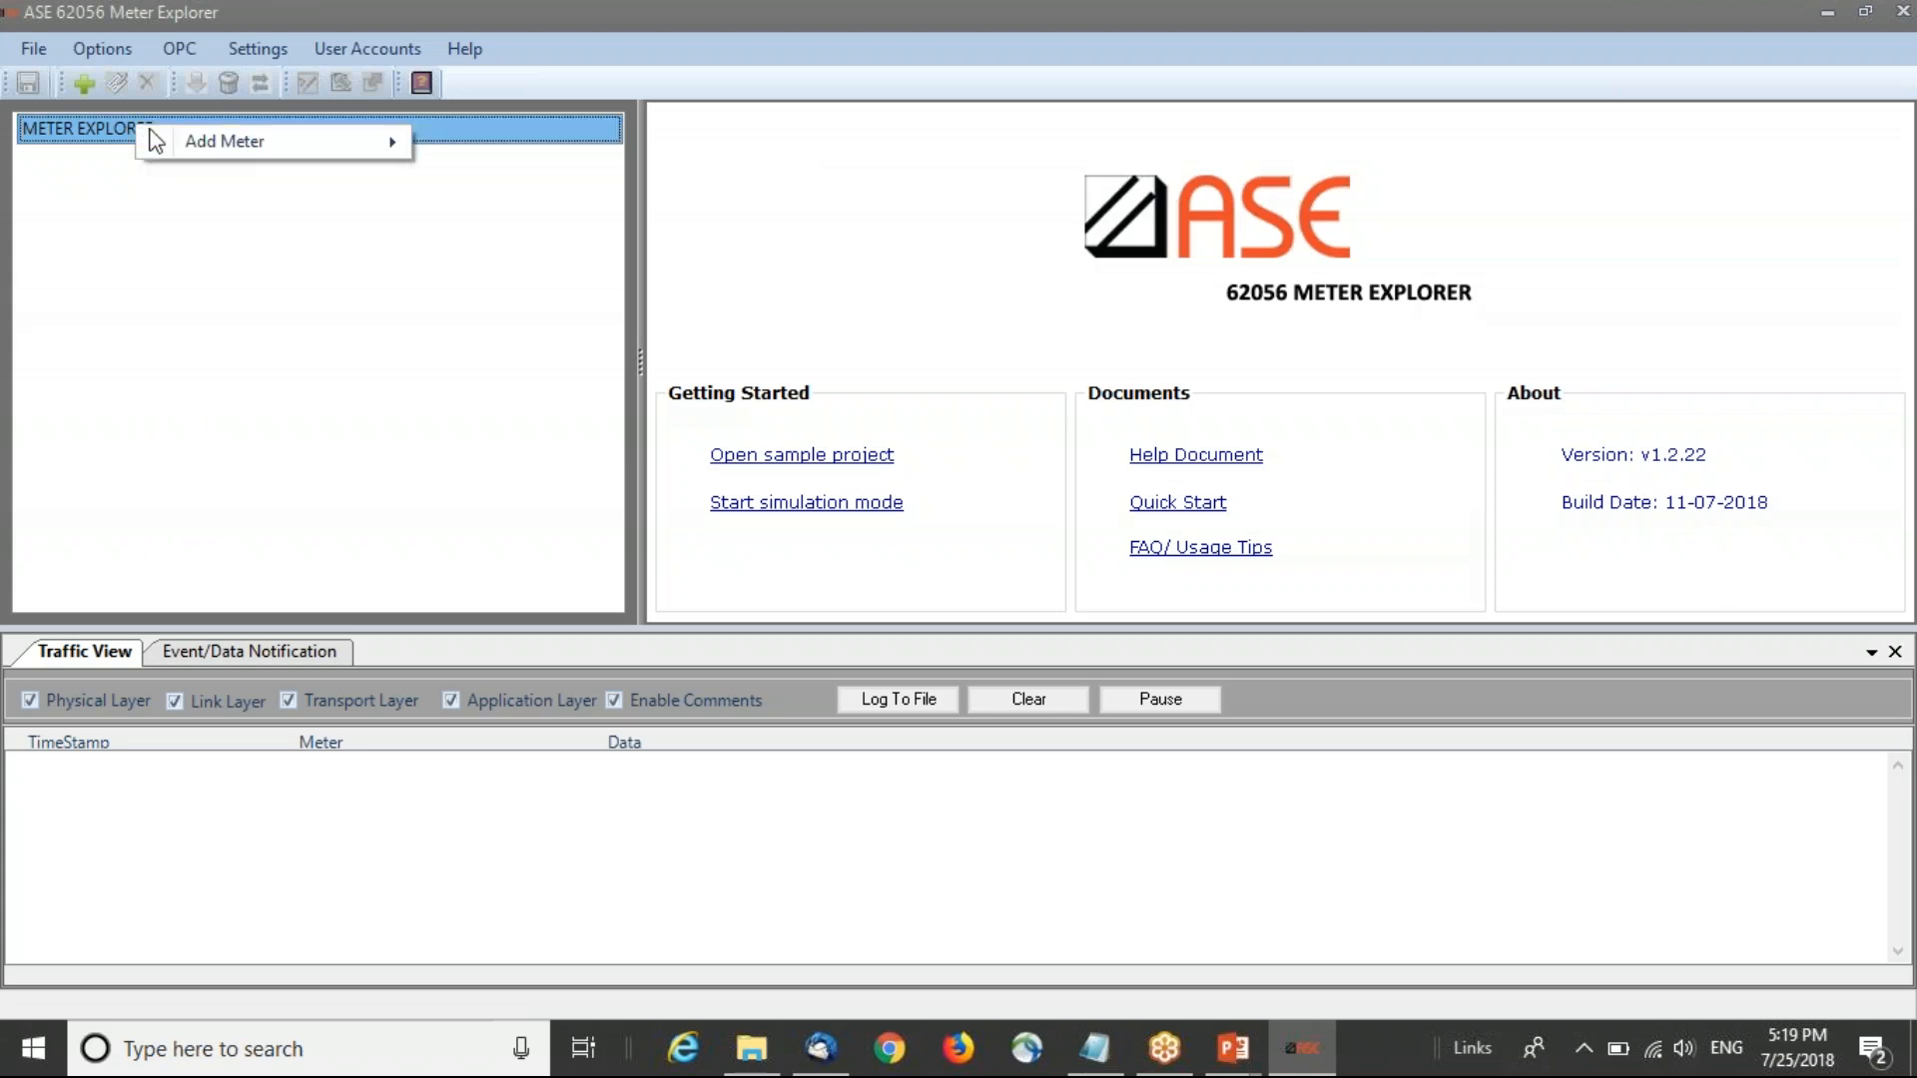
pyautogui.moveTo(280, 142)
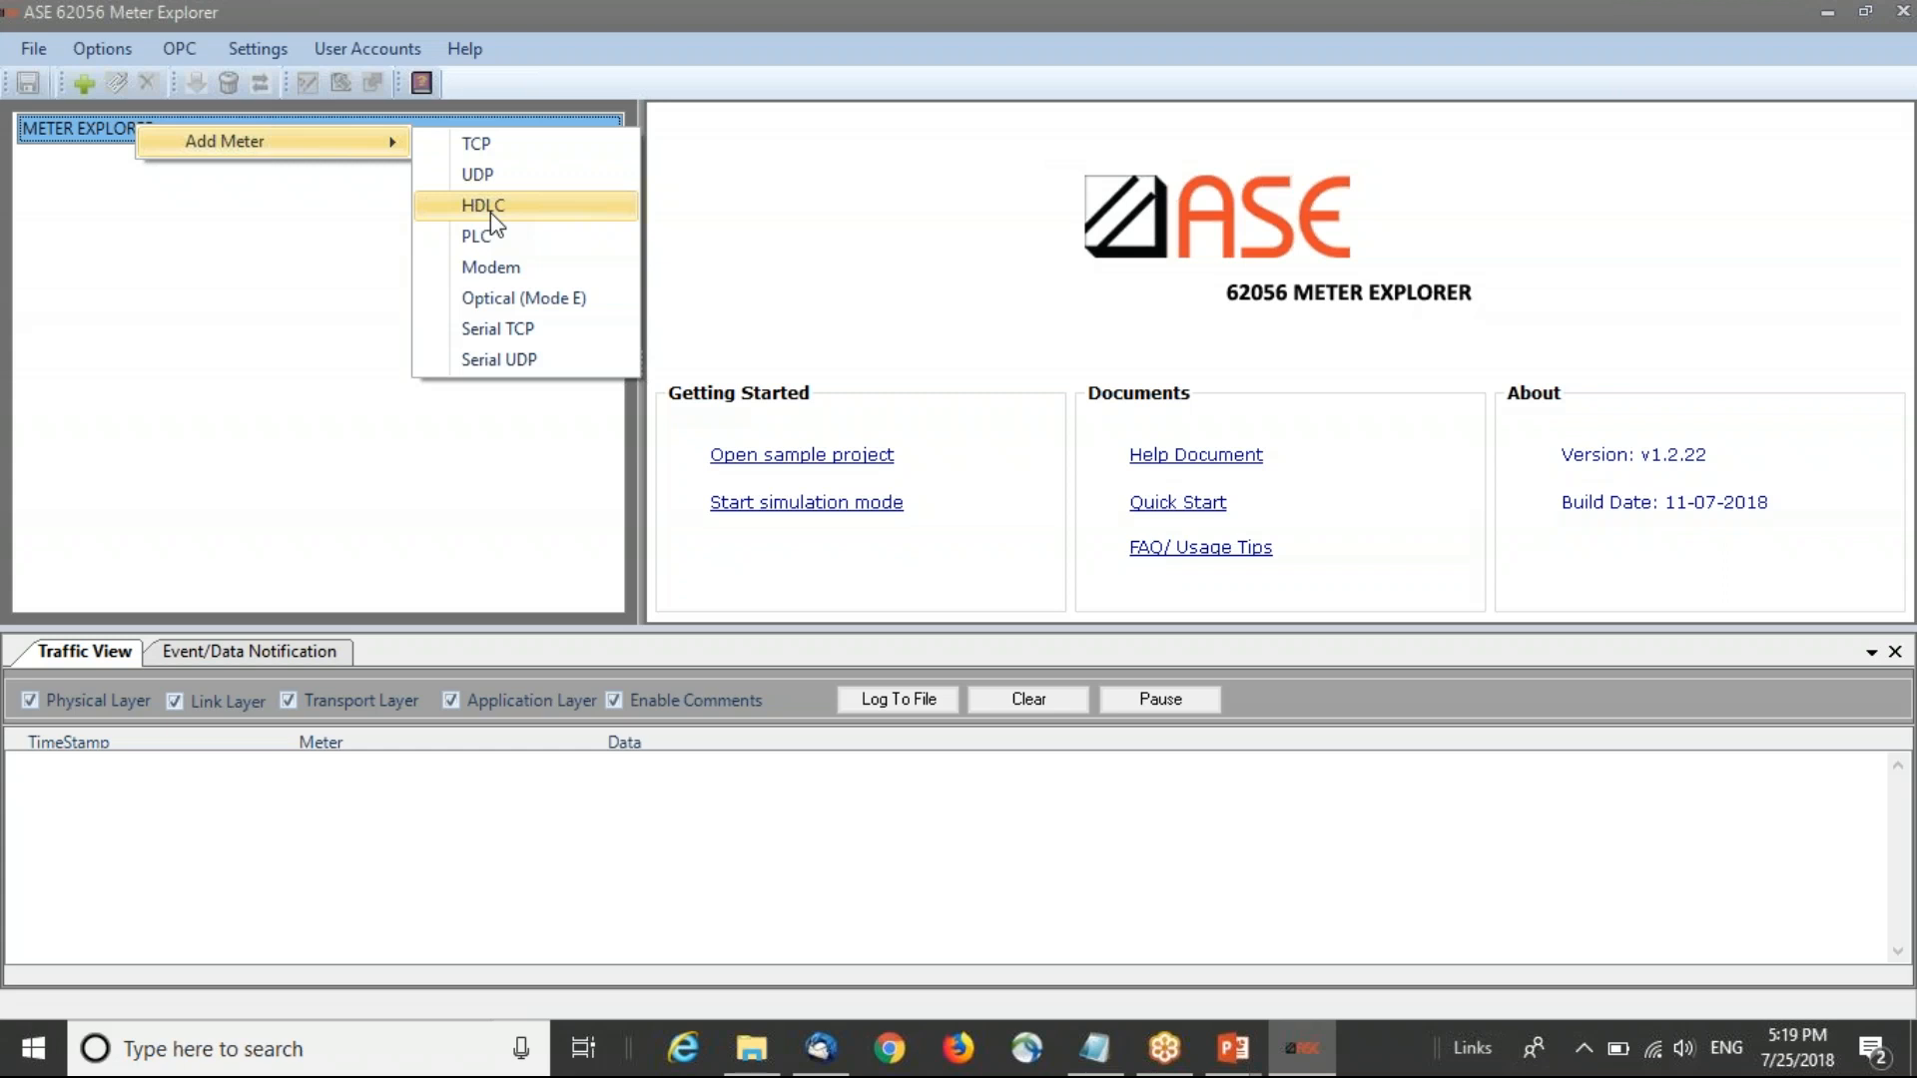
pyautogui.click(555, 207)
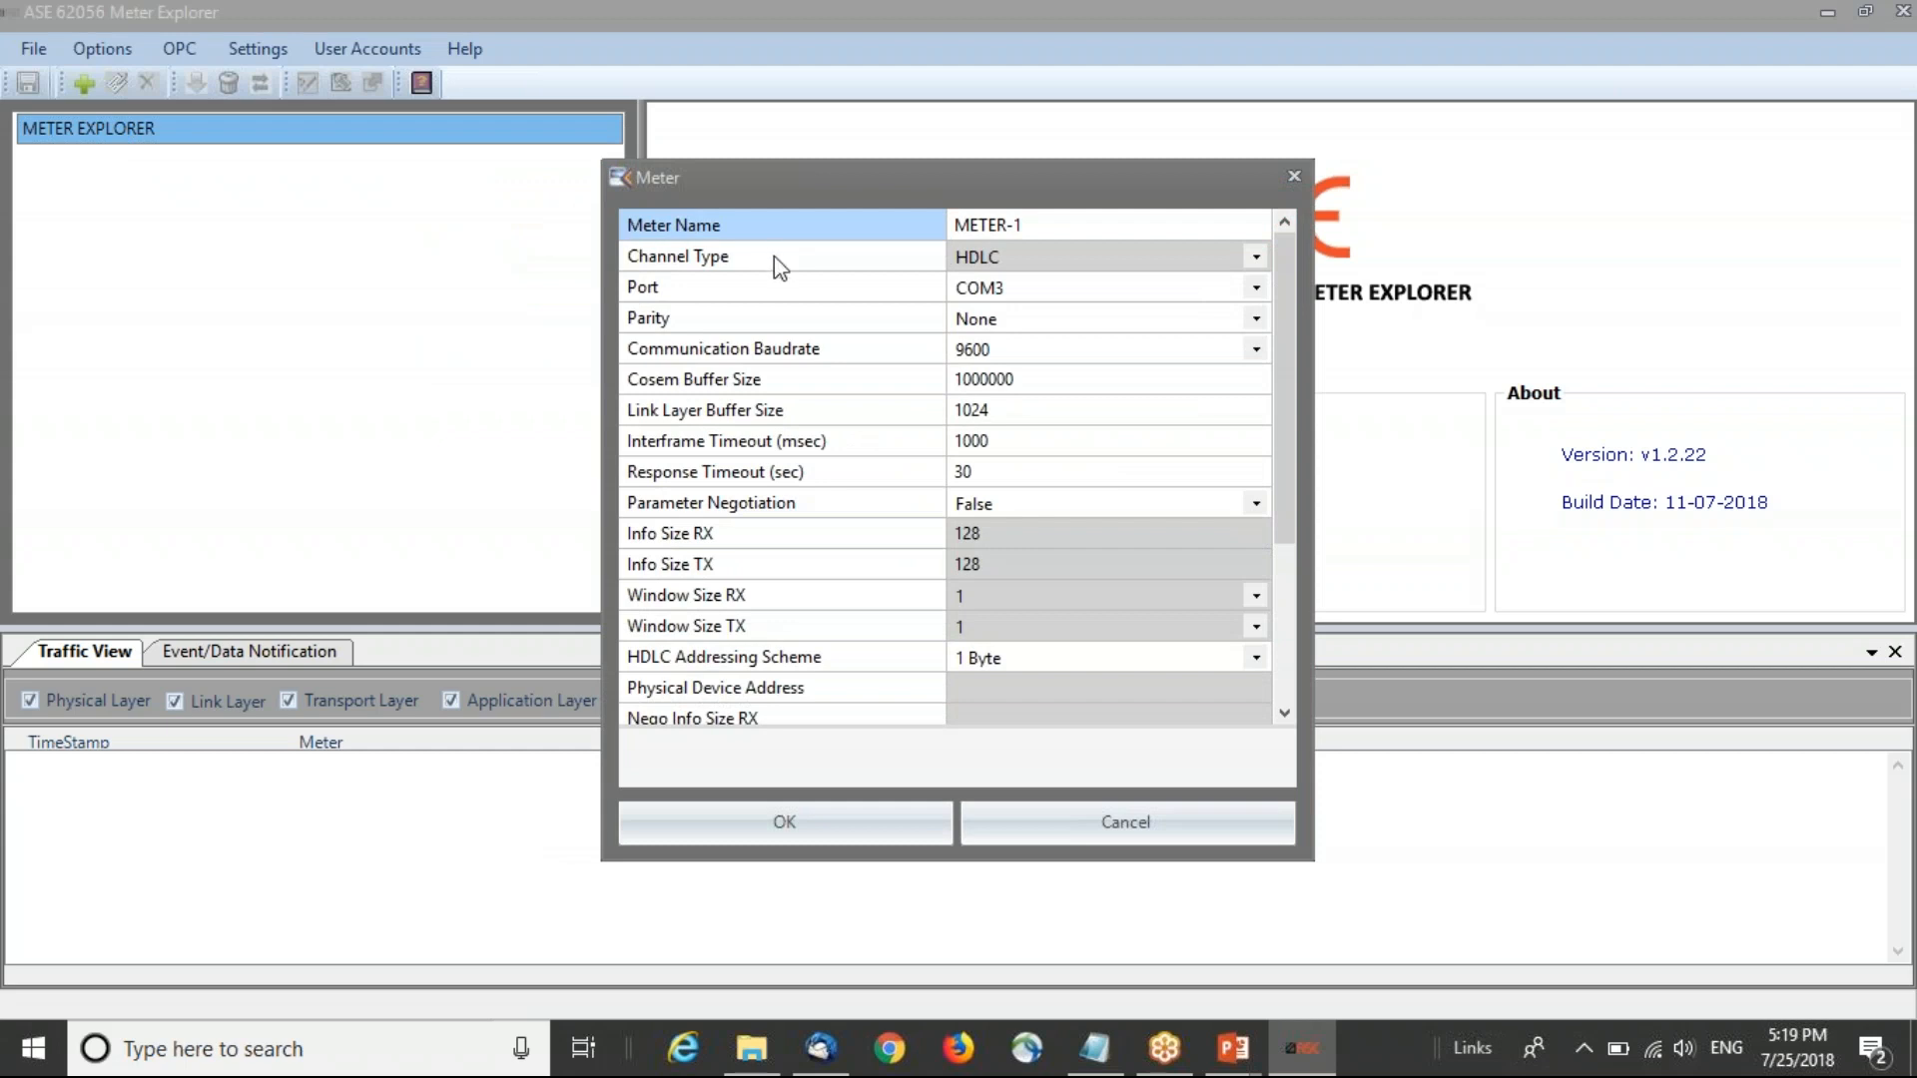
pyautogui.click(1007, 300)
pyautogui.click(1004, 302)
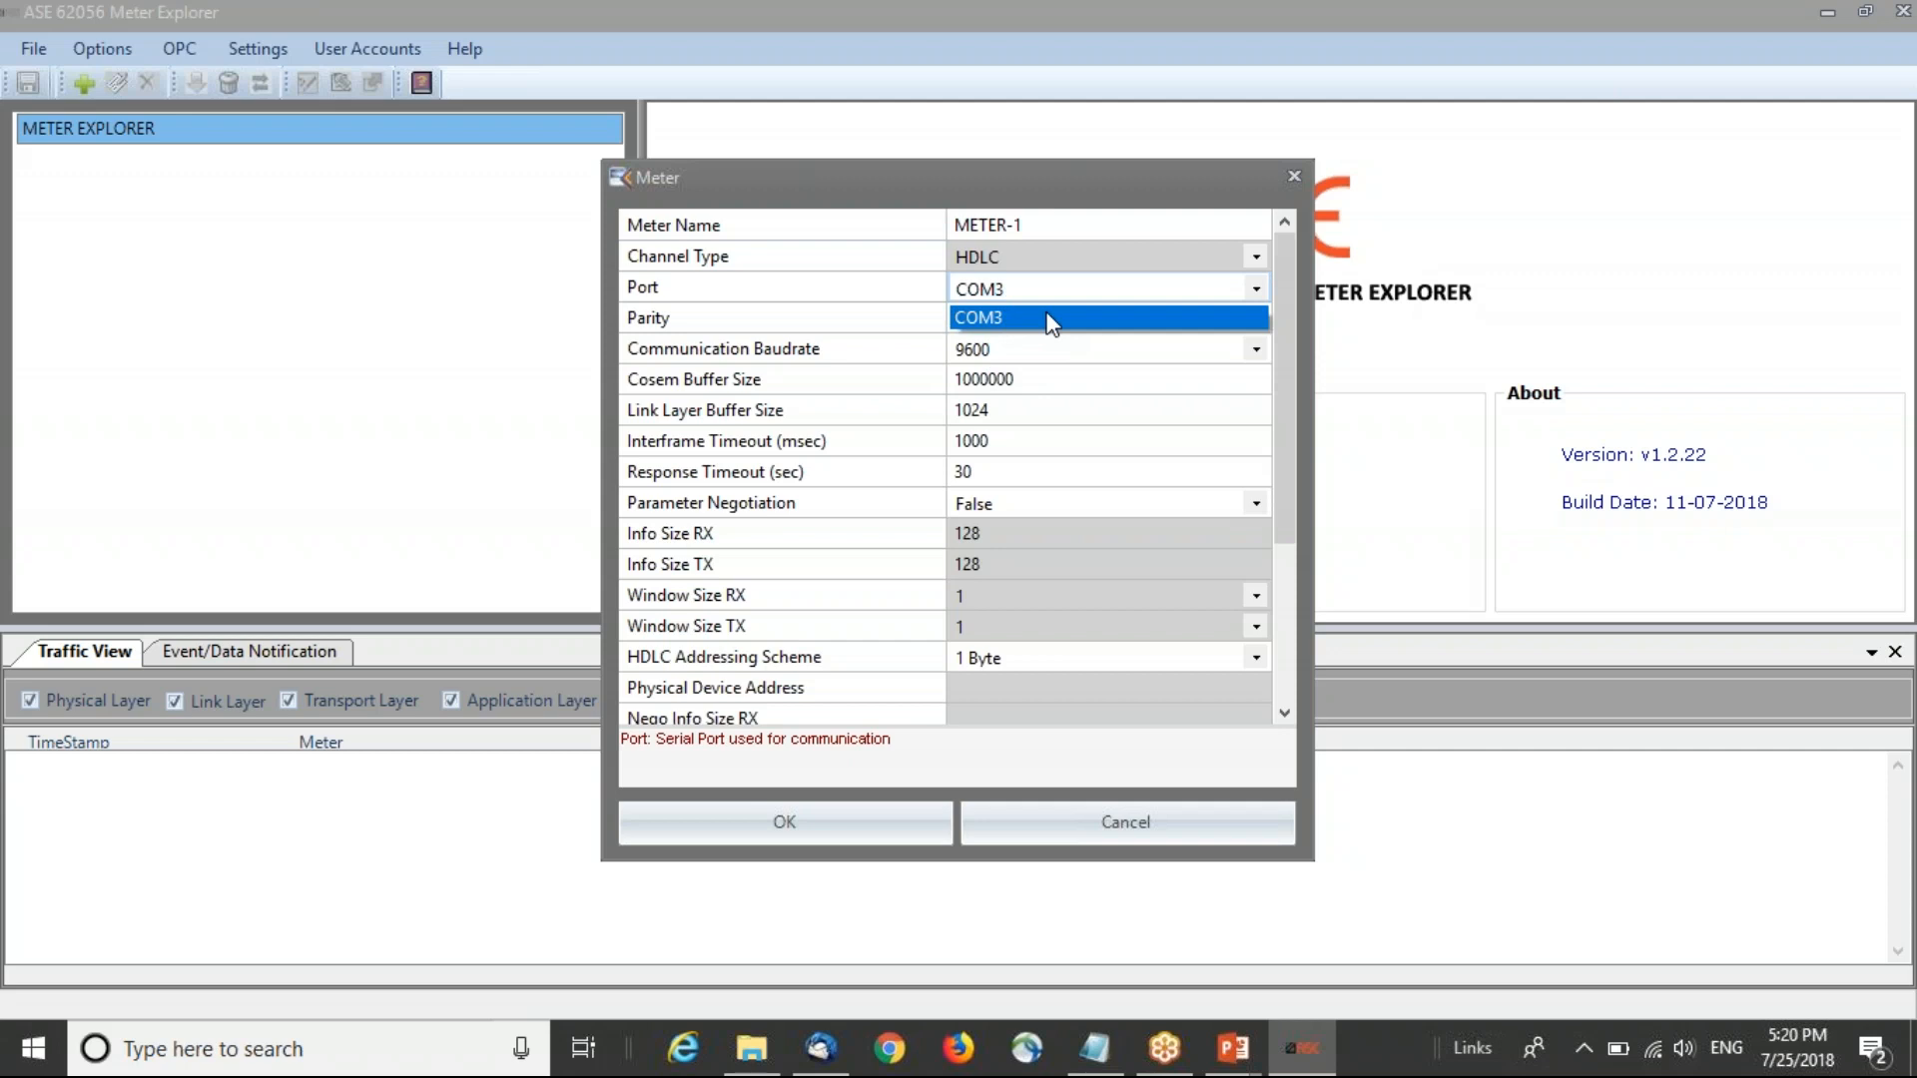
pyautogui.click(1051, 320)
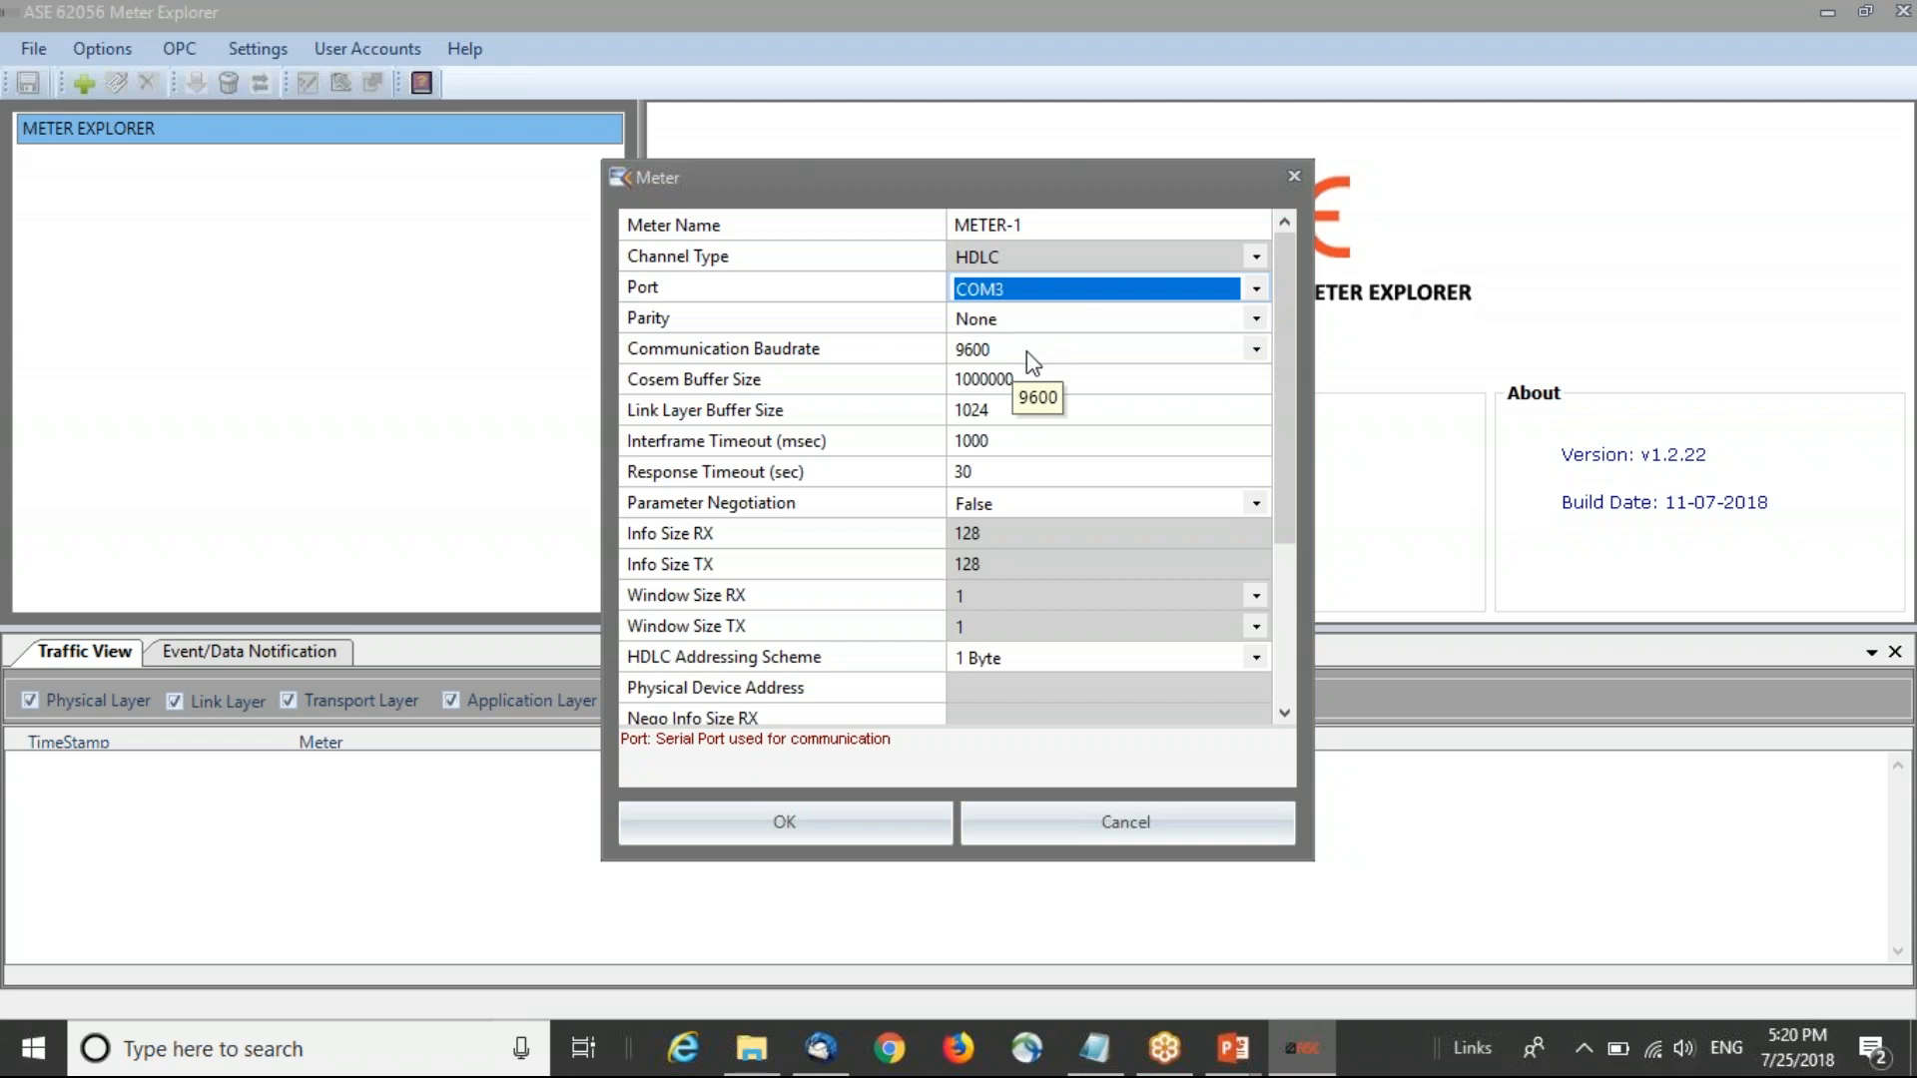
pyautogui.click(1026, 352)
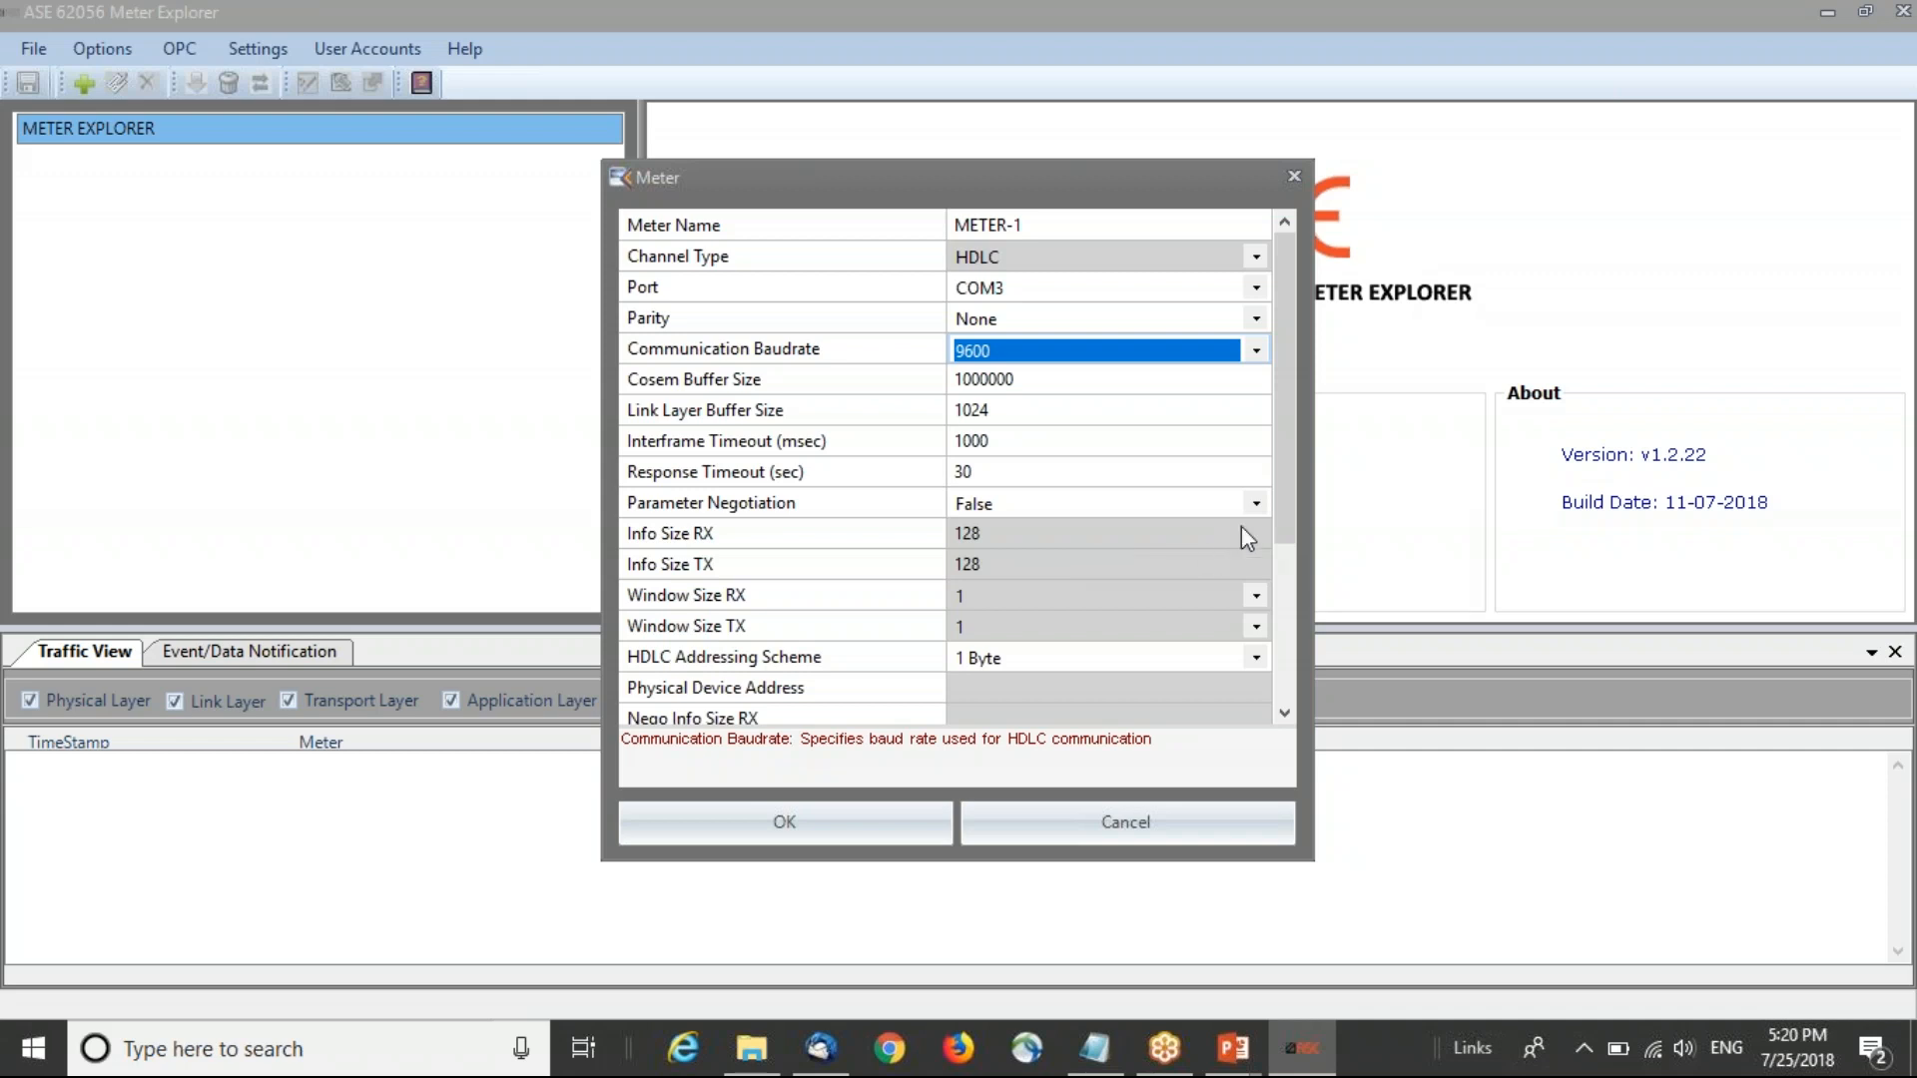
pyautogui.moveTo(1291, 511); pyautogui.dragTo(1291, 687)
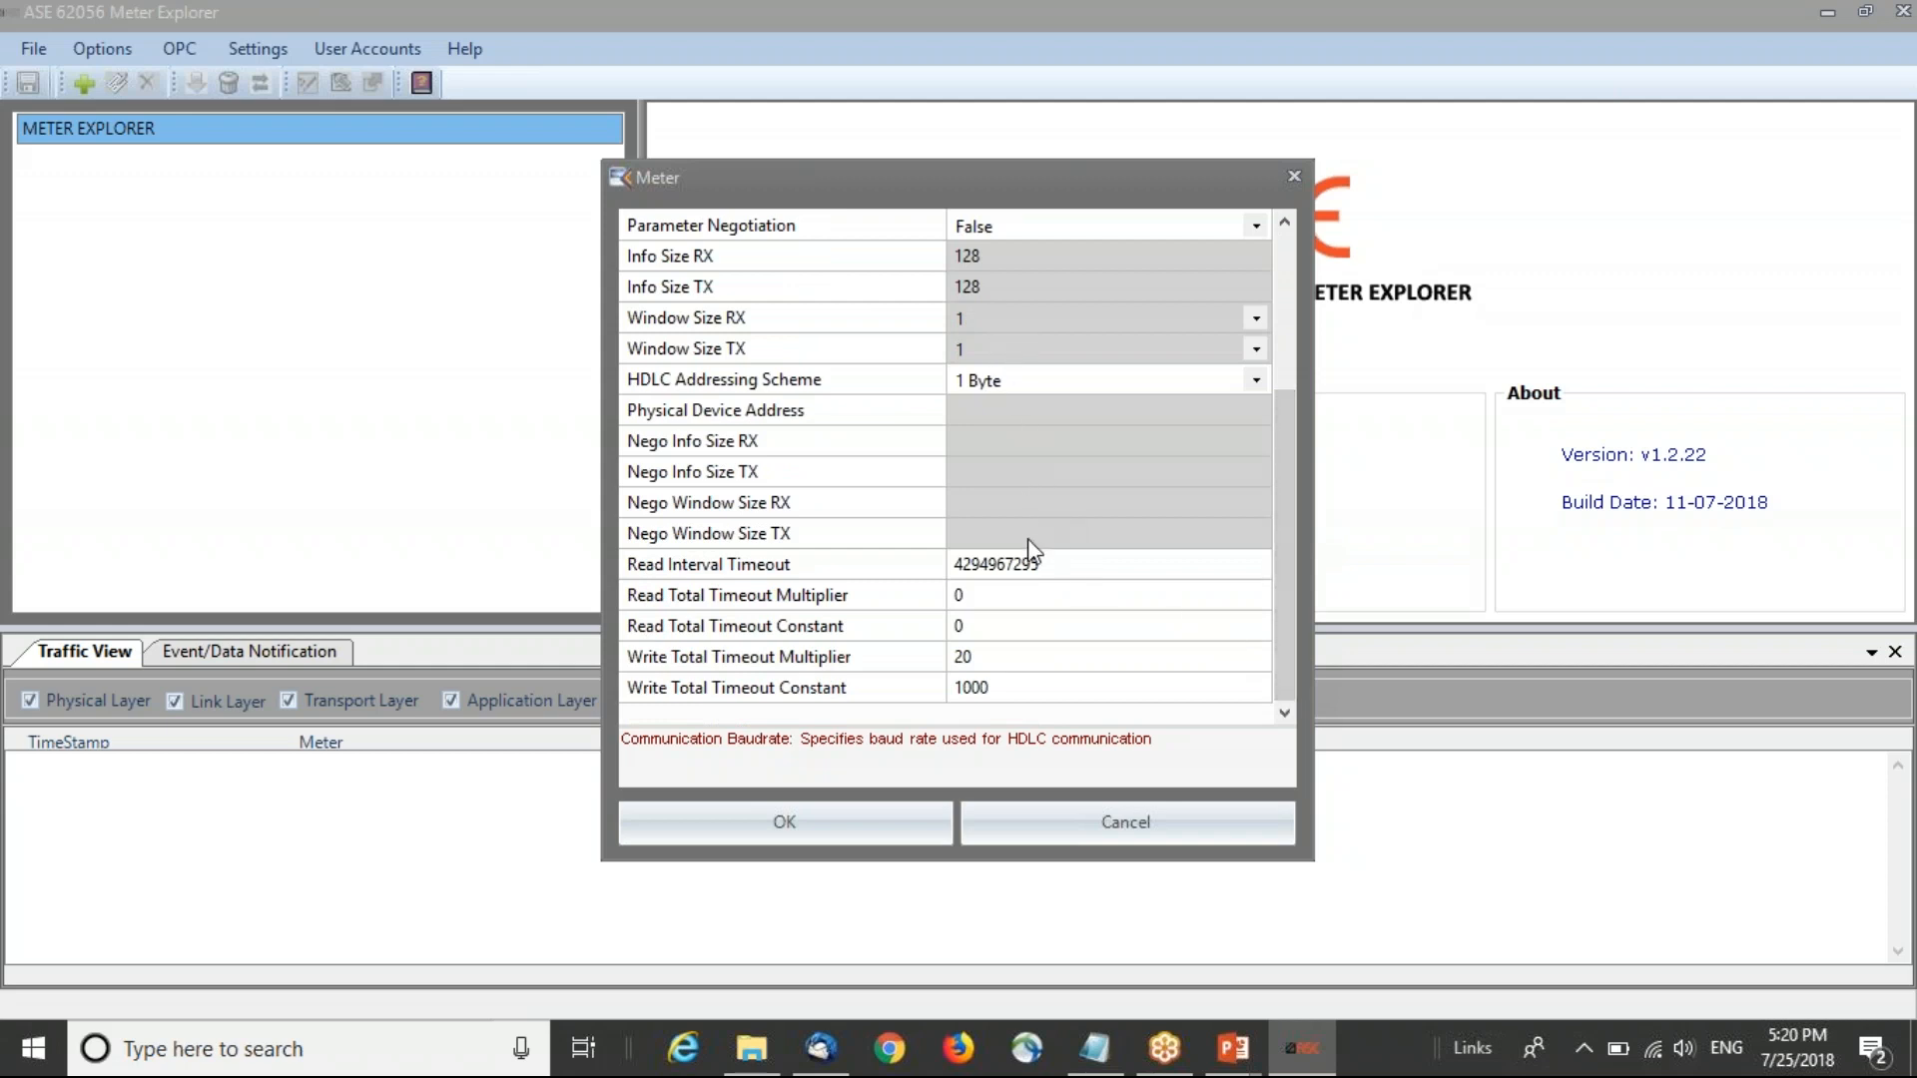
pyautogui.click(901, 834)
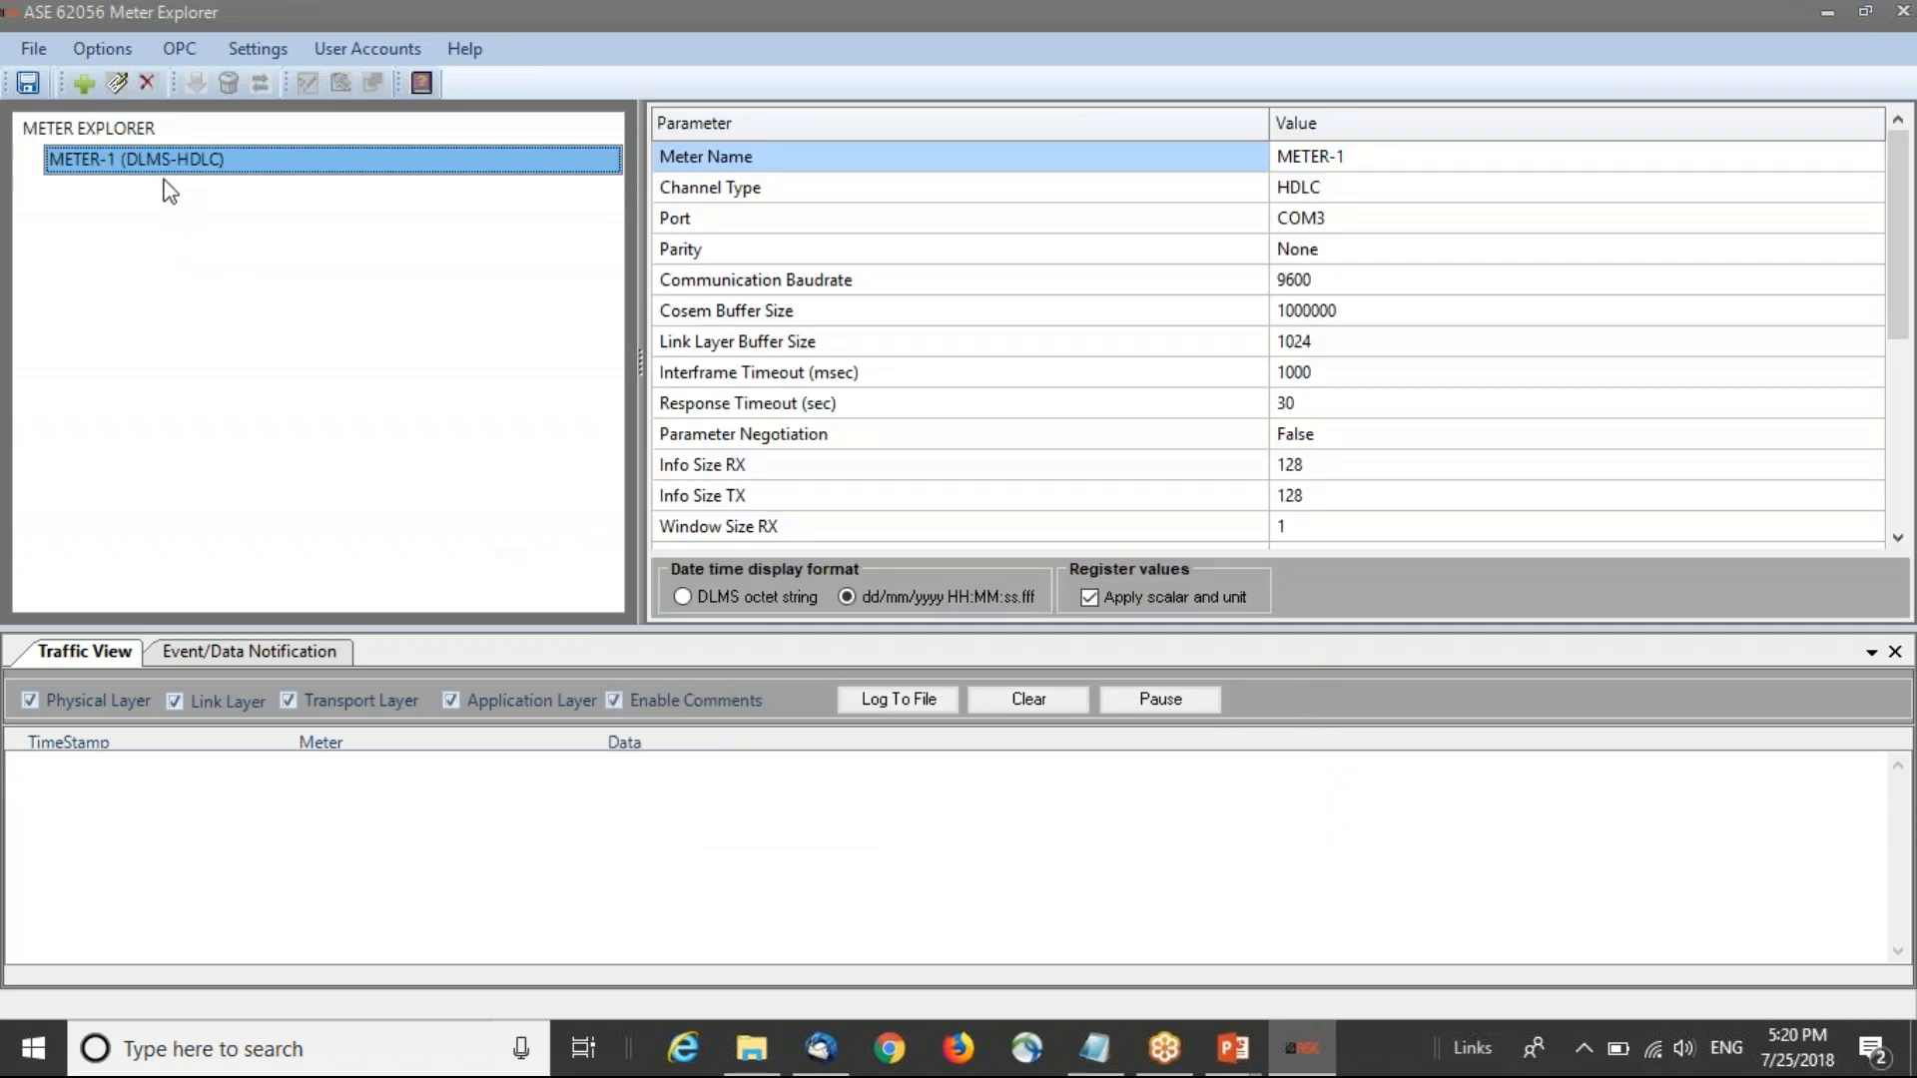
# Step: Add an association to METER-1 with the default parameters
pyautogui.rightClick(165, 169)
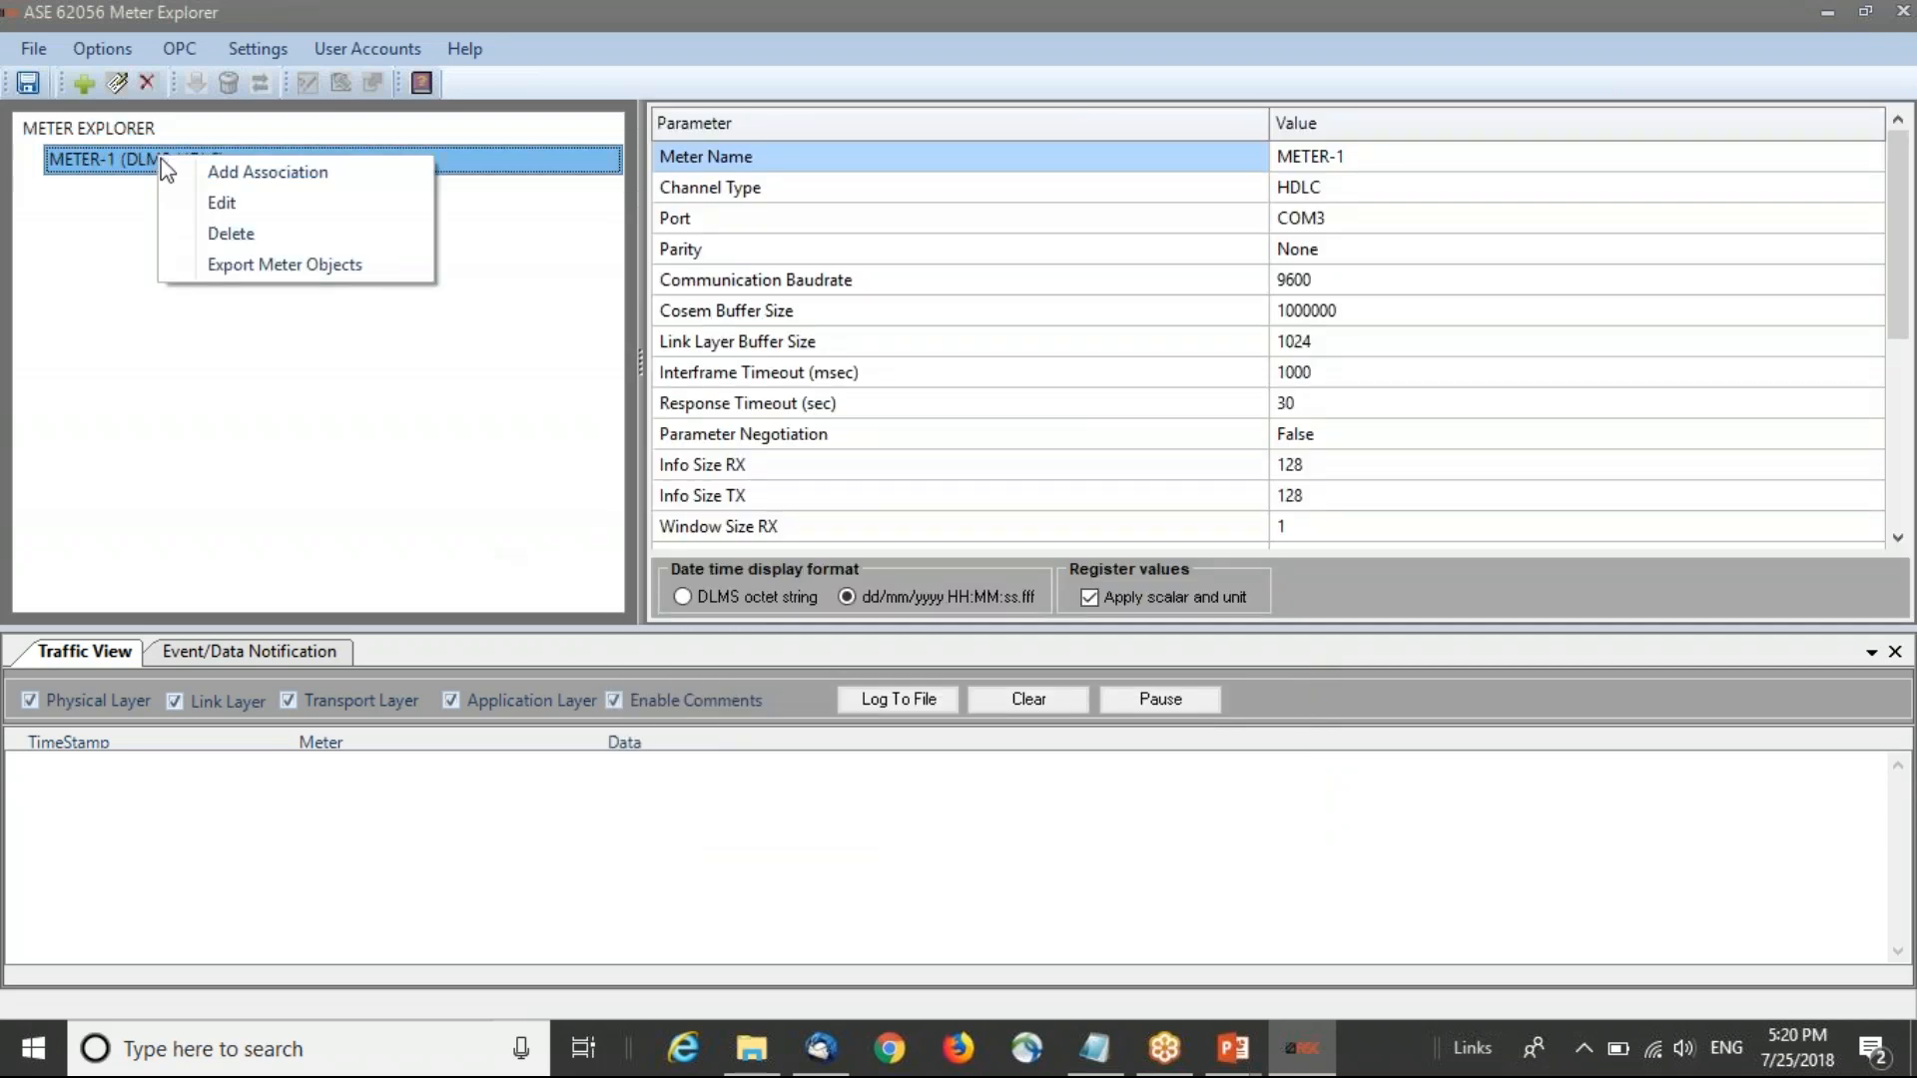
pyautogui.click(355, 176)
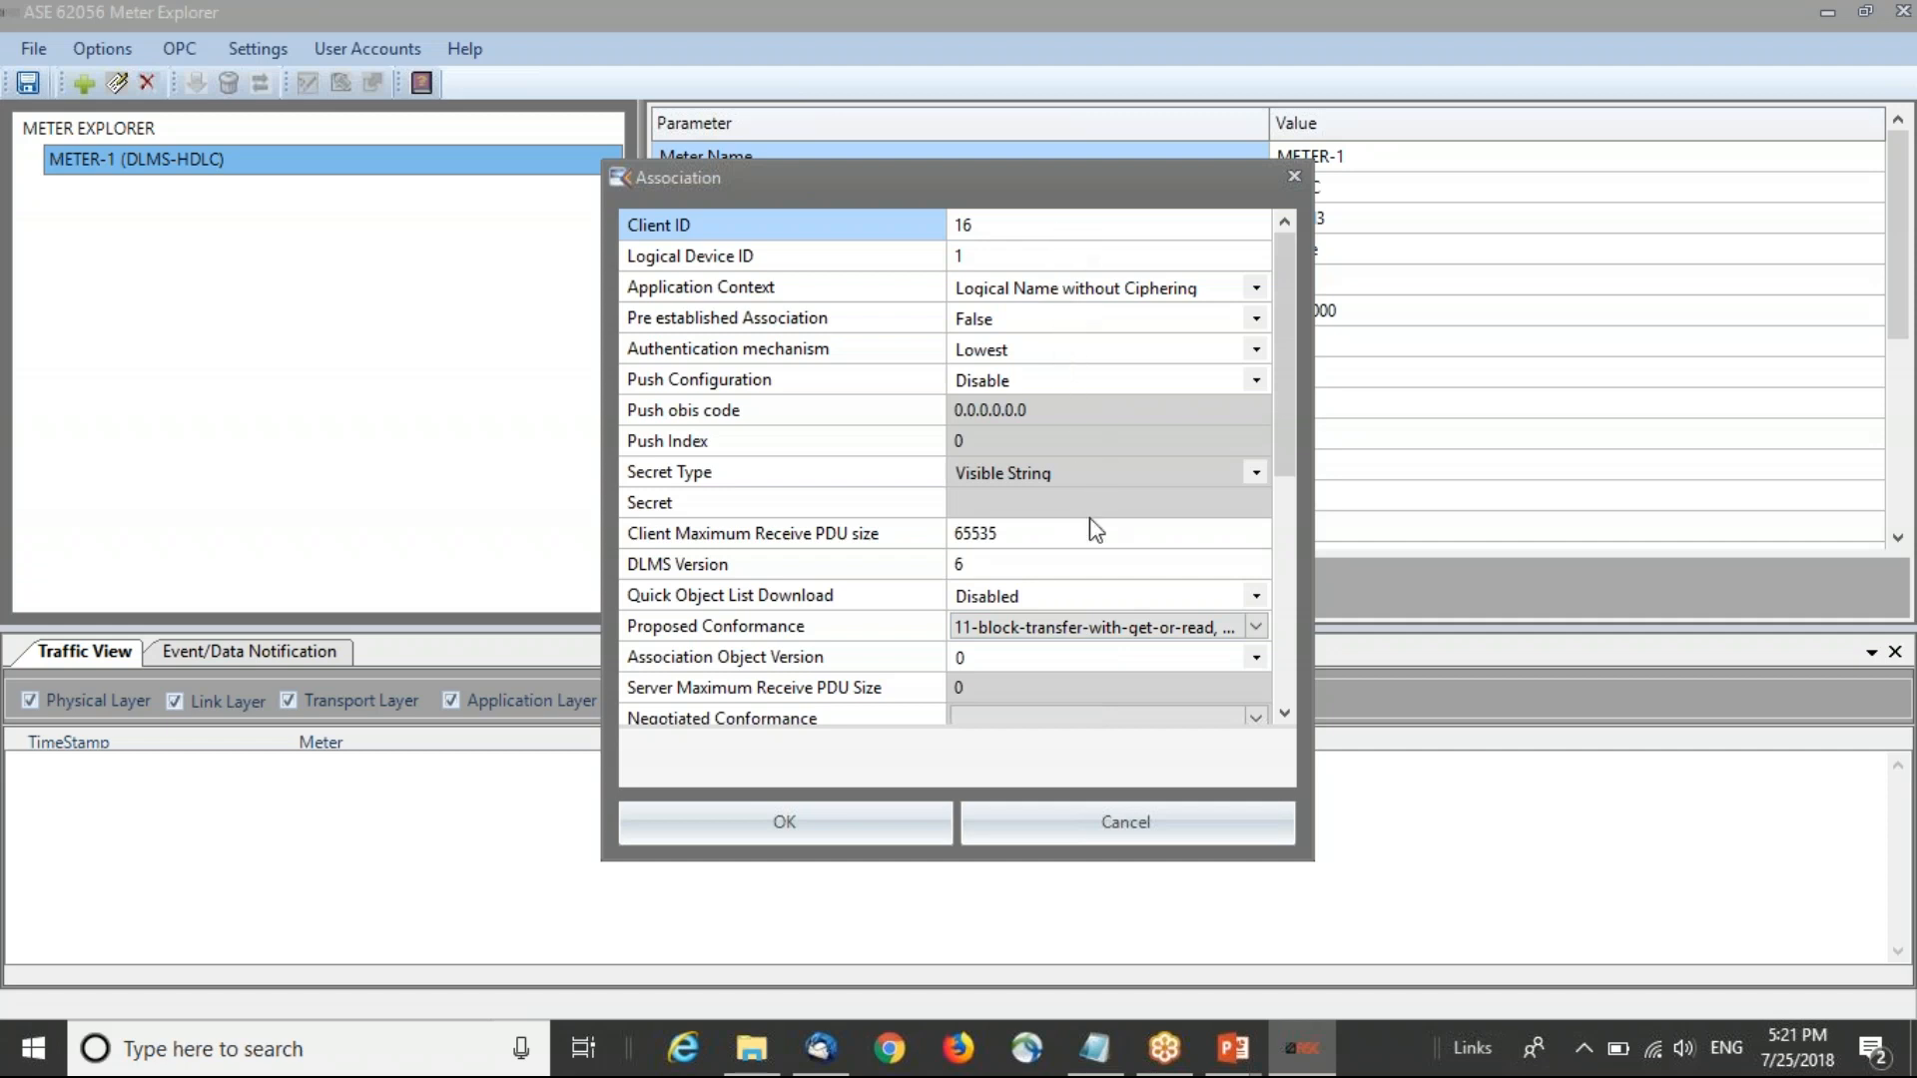
pyautogui.click(879, 819)
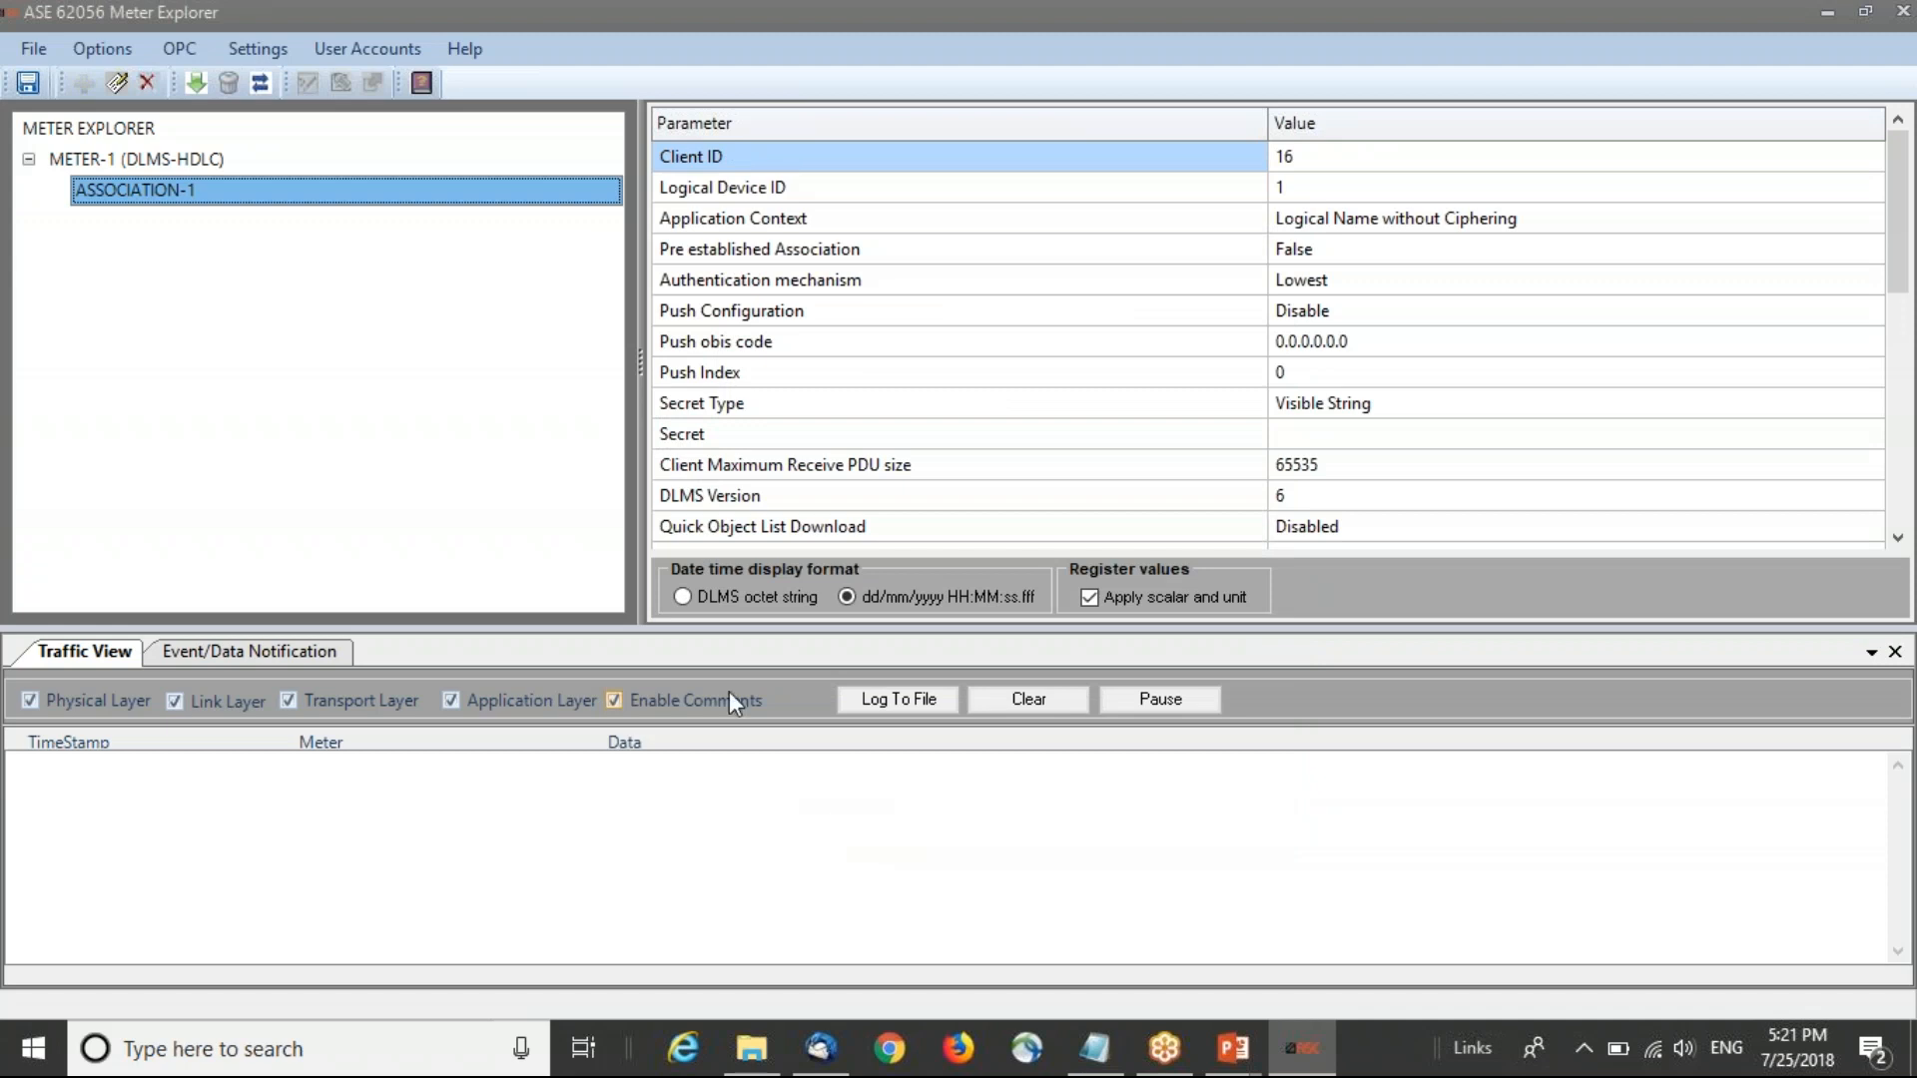
# Step: Run Test Configuration on ASSOCIATION-1 and dismiss the result message
pyautogui.click(177, 197)
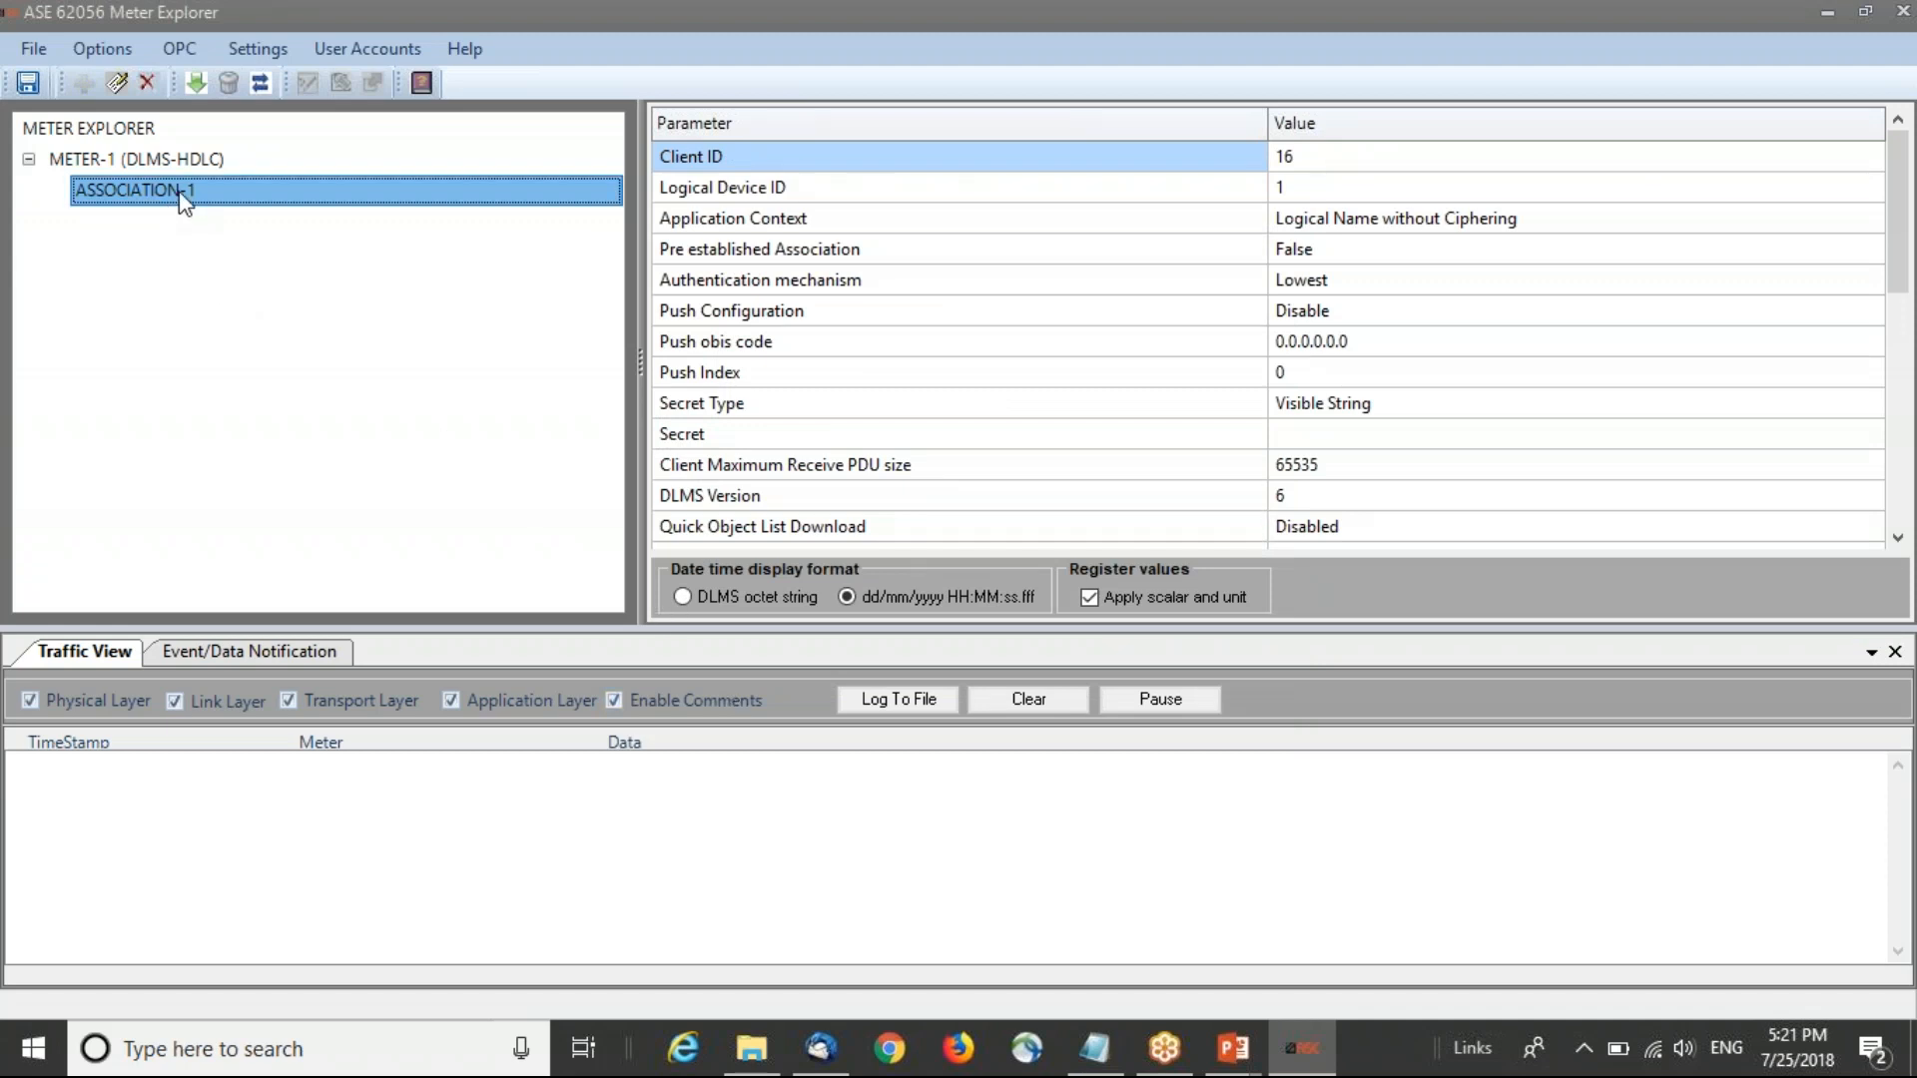
pyautogui.rightClick(182, 198)
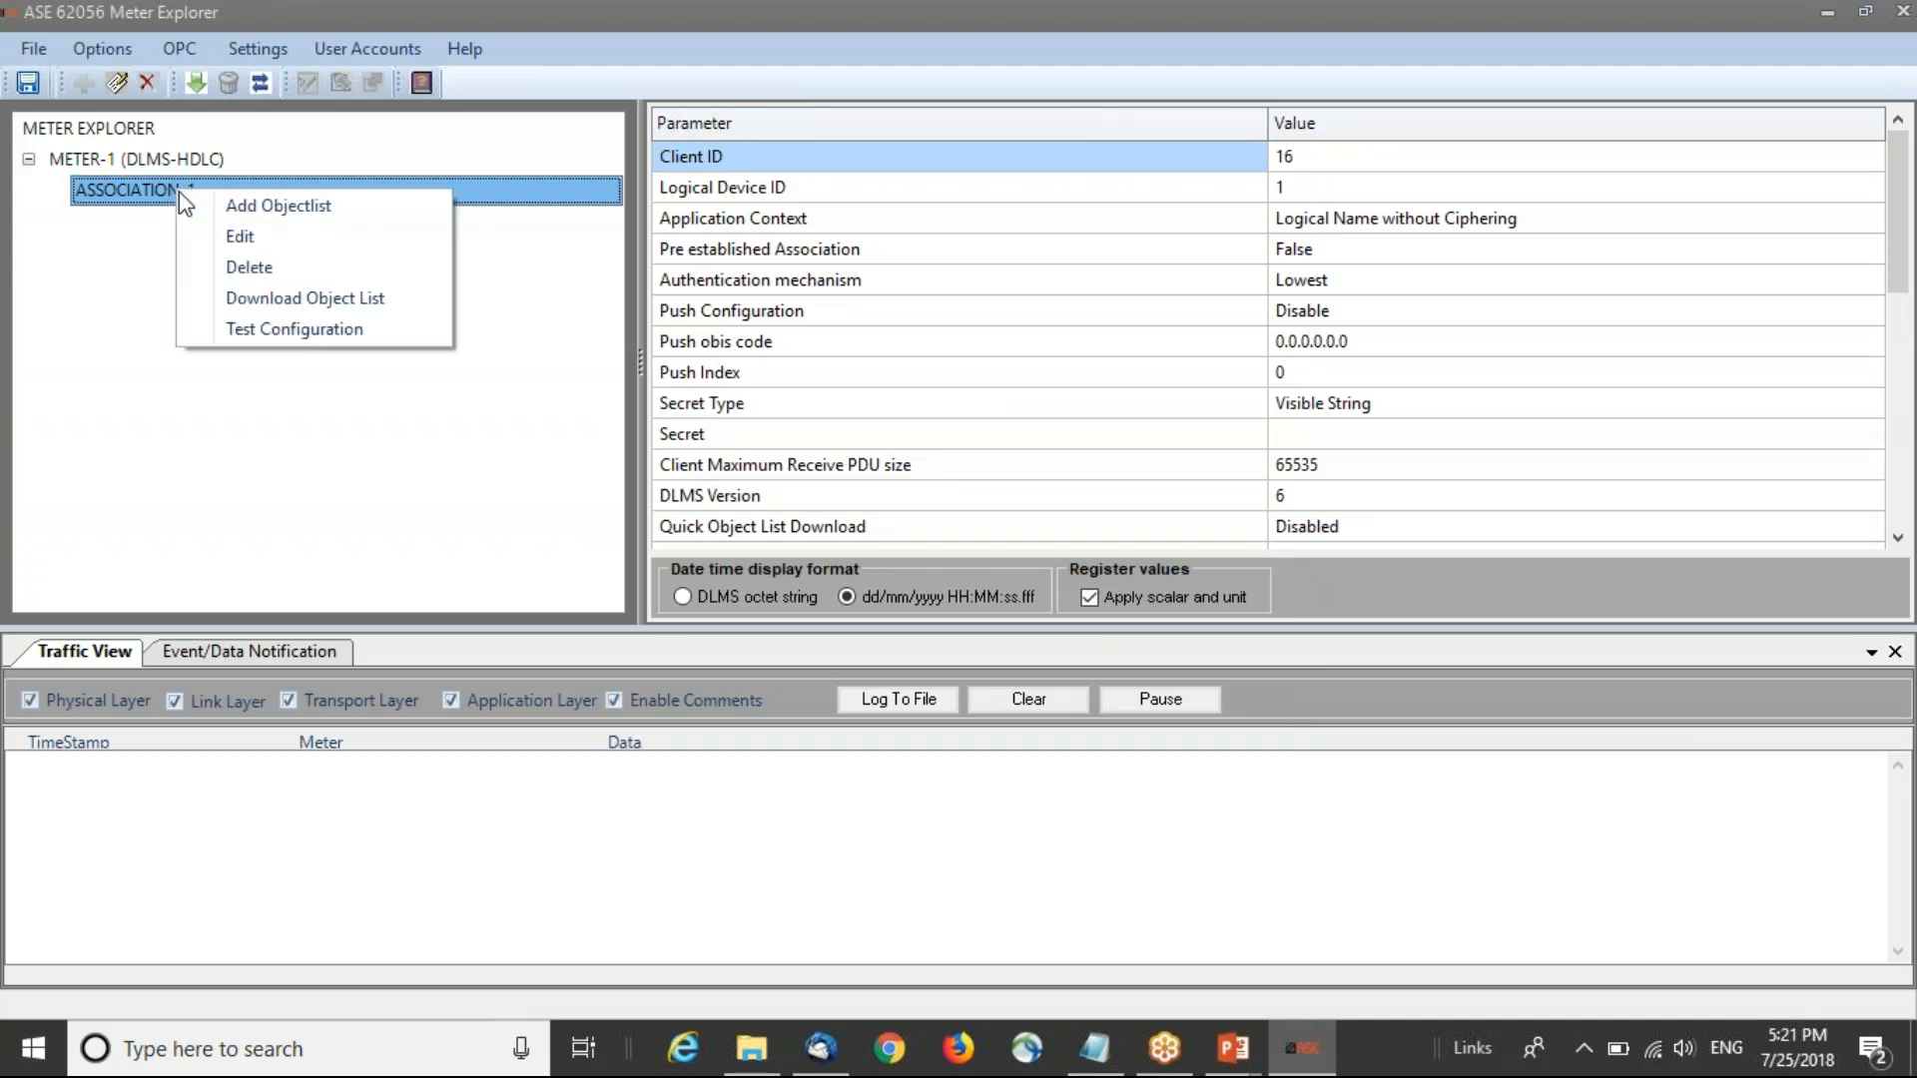
pyautogui.click(408, 335)
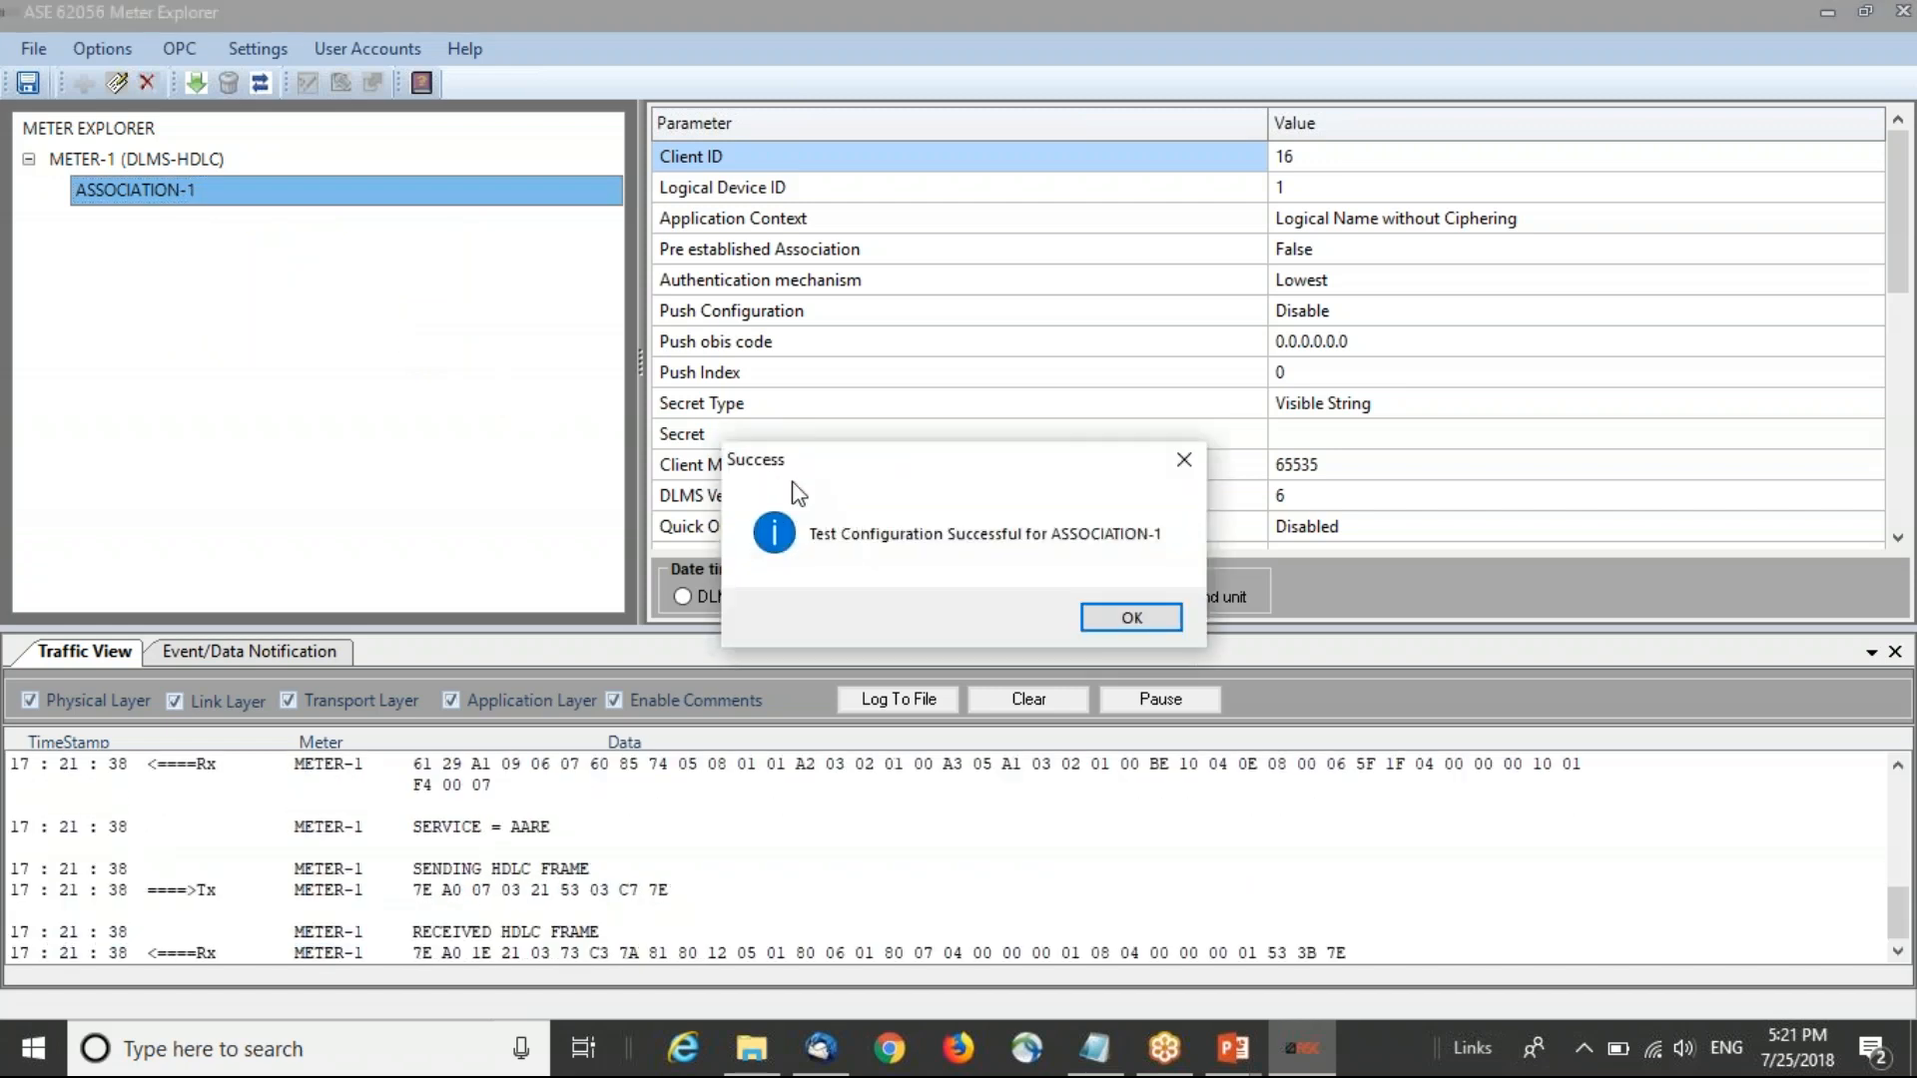
pyautogui.moveTo(835, 467); pyautogui.dragTo(823, 364)
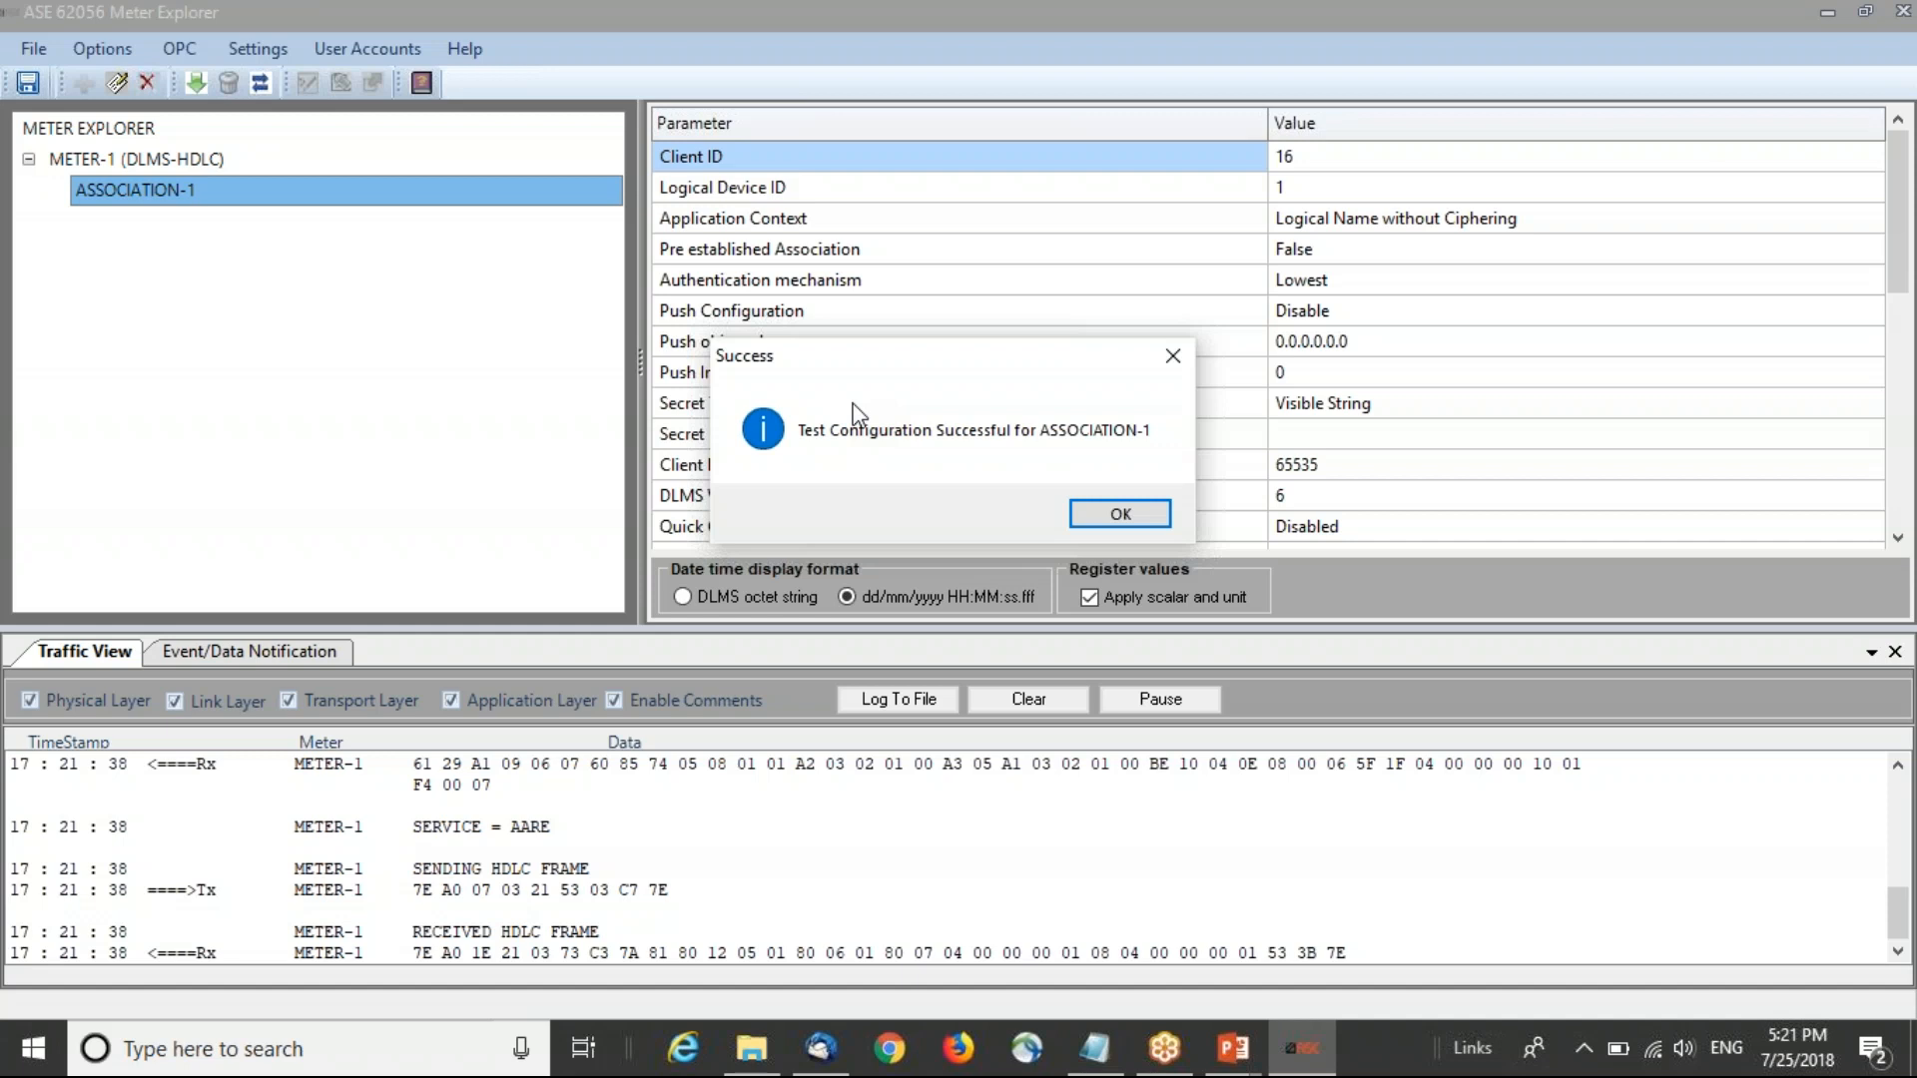
pyautogui.click(1091, 516)
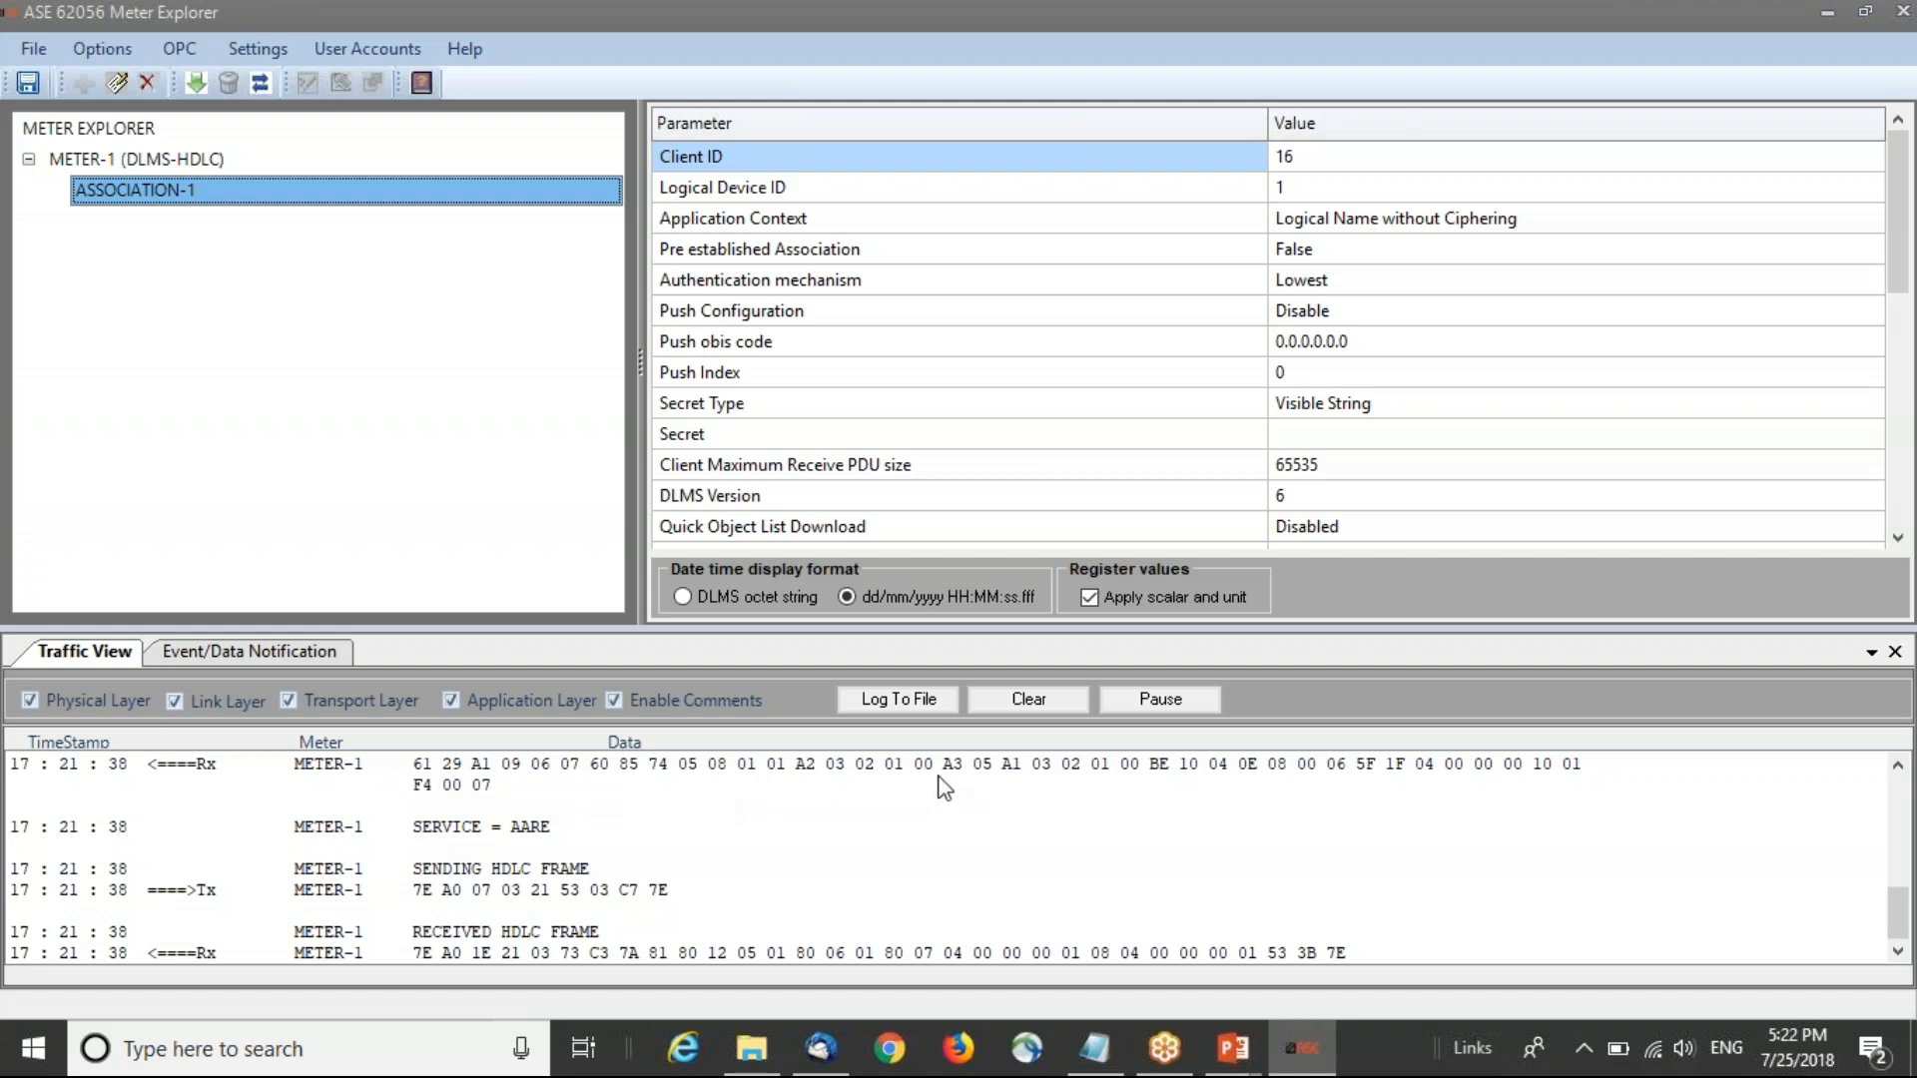
# Step: Start logging the traffic to a text file named Traffic in the ME Demo folder
pyautogui.click(910, 704)
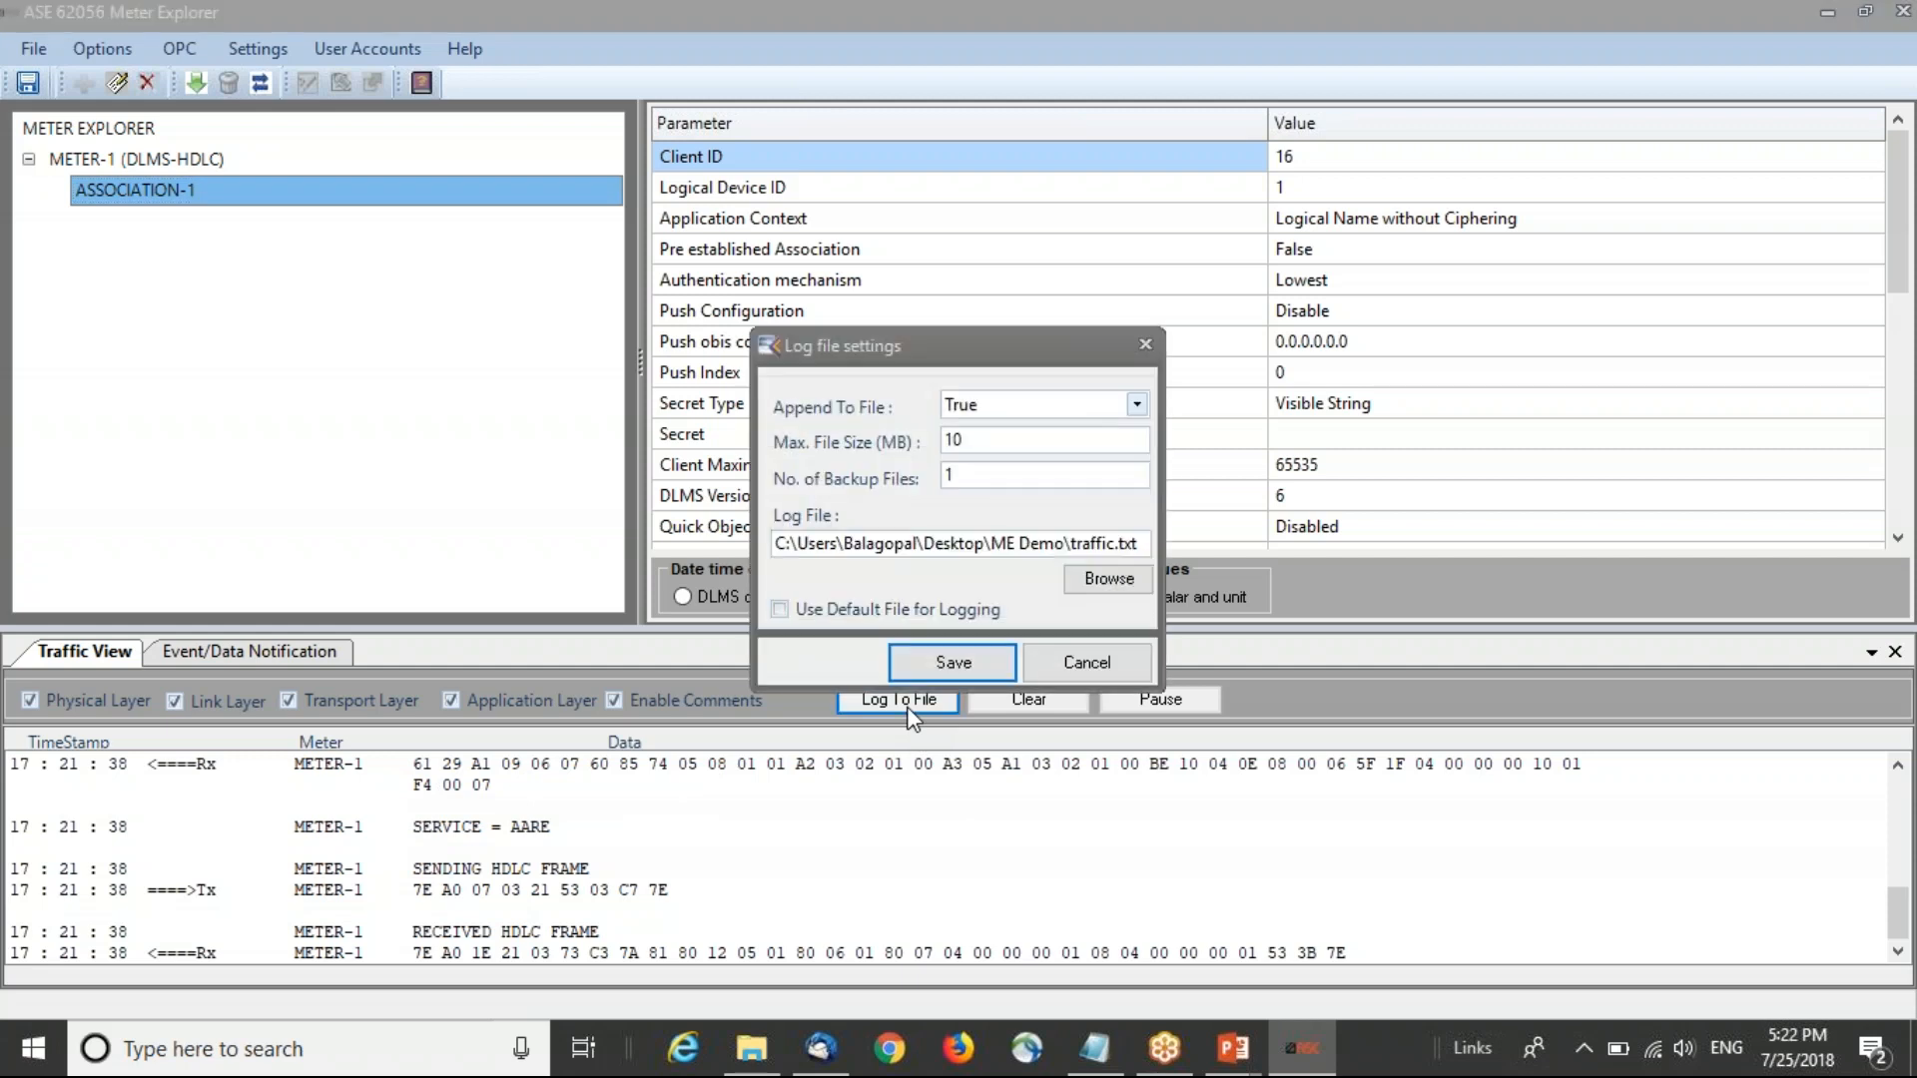
pyautogui.click(1102, 585)
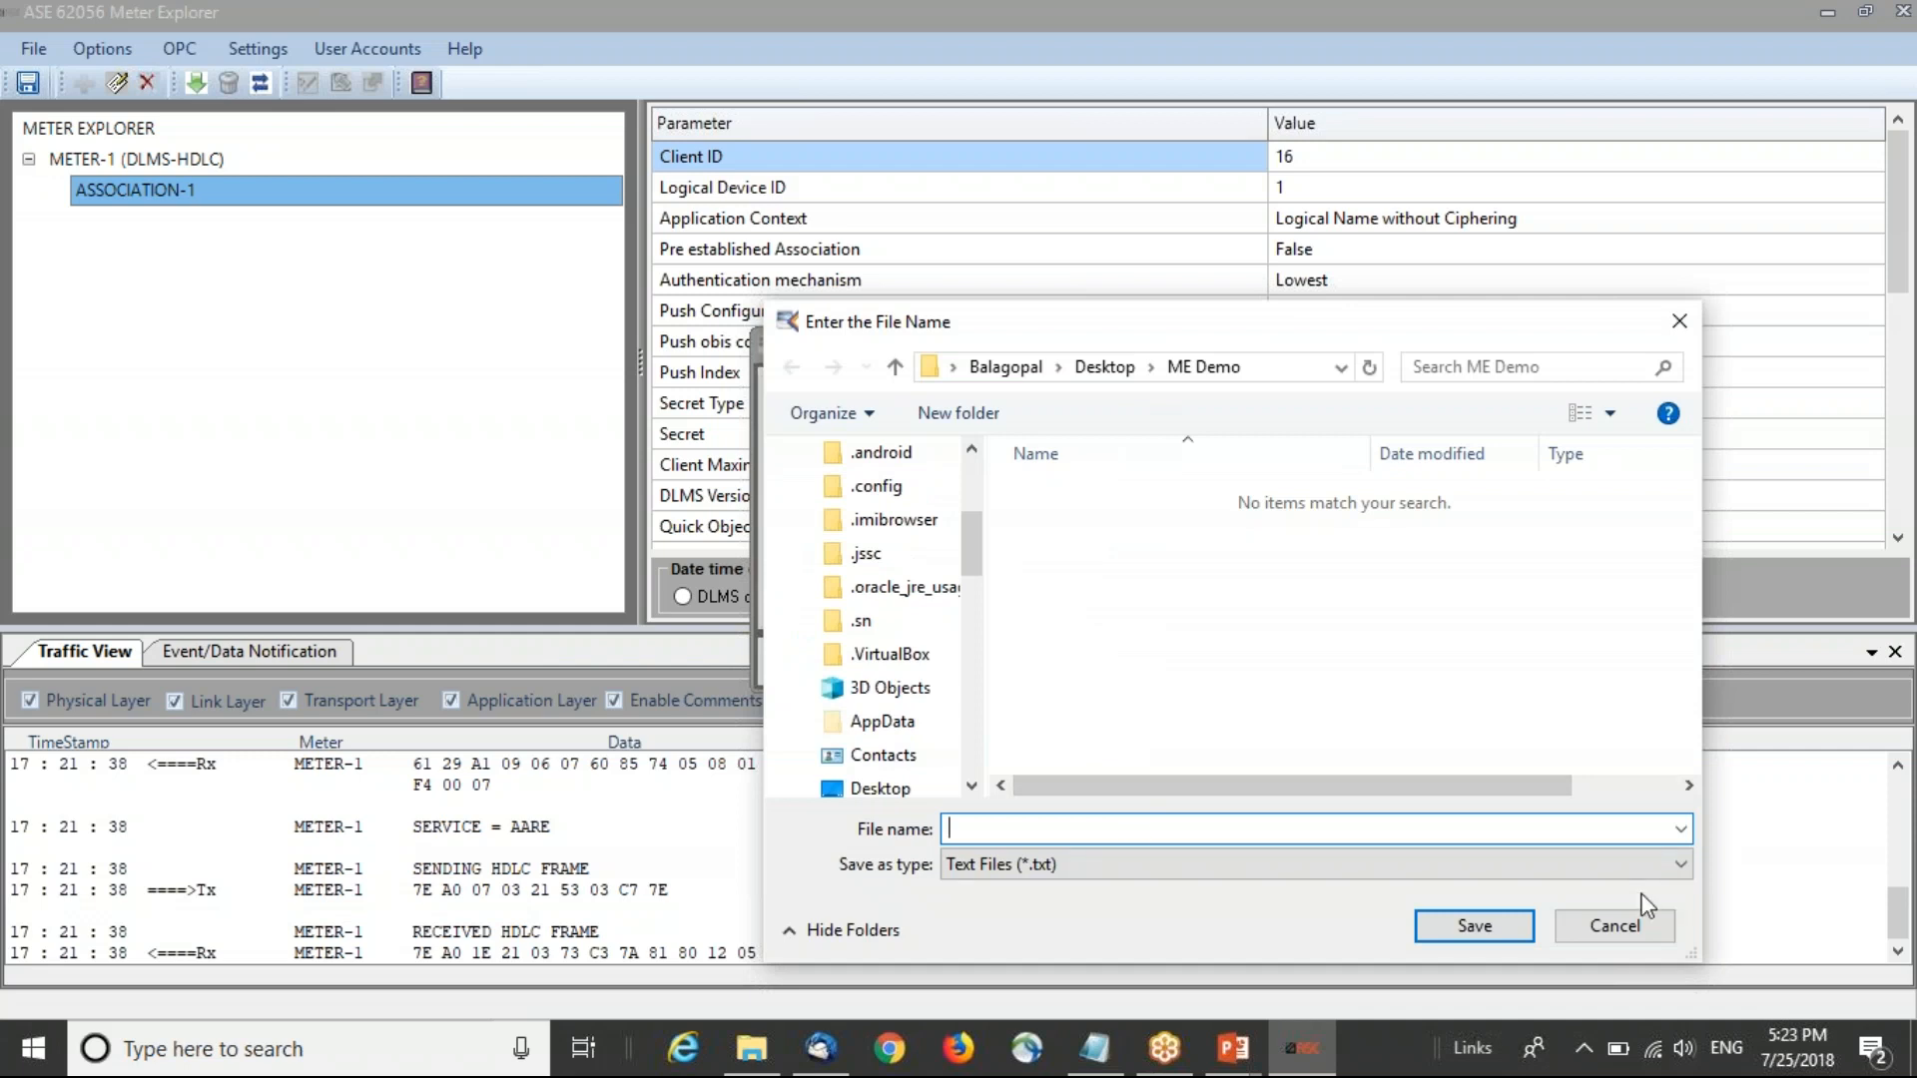
pyautogui.write('Traffic')
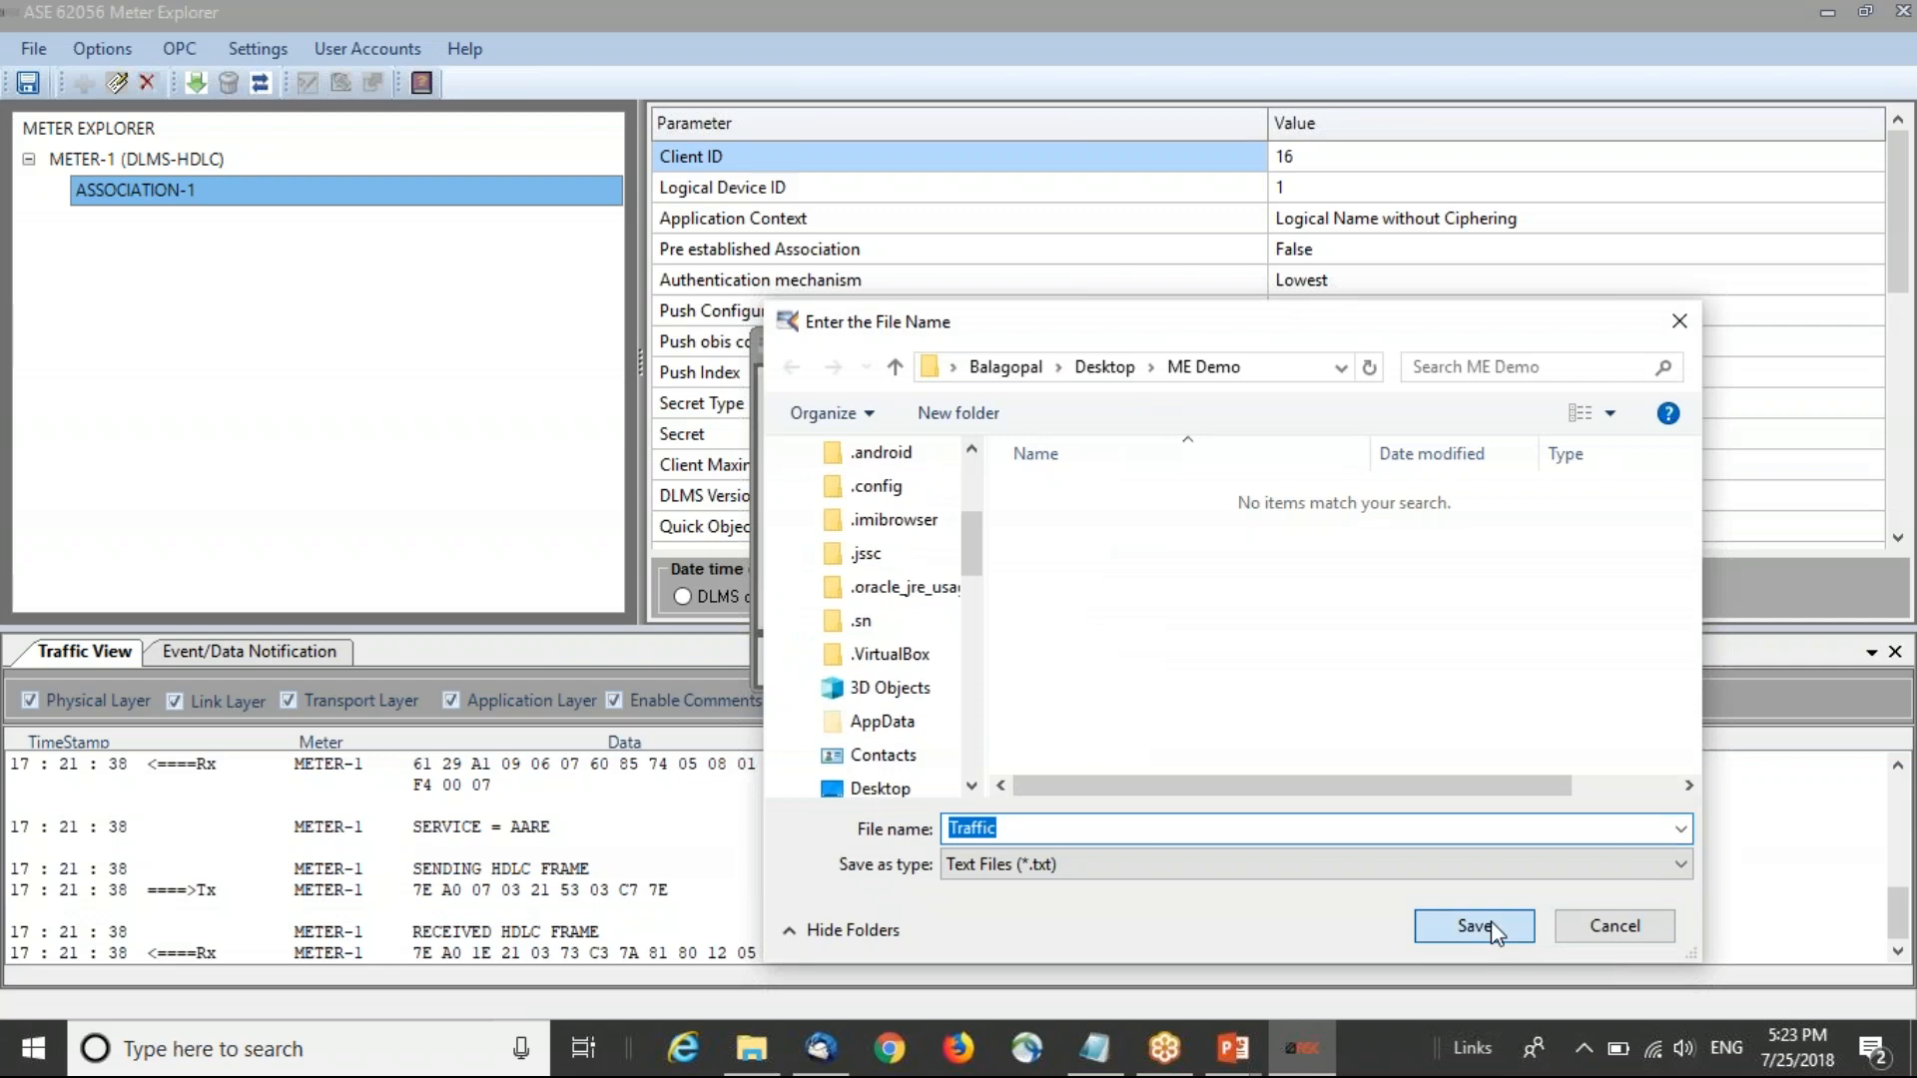
pyautogui.click(1477, 926)
pyautogui.click(985, 671)
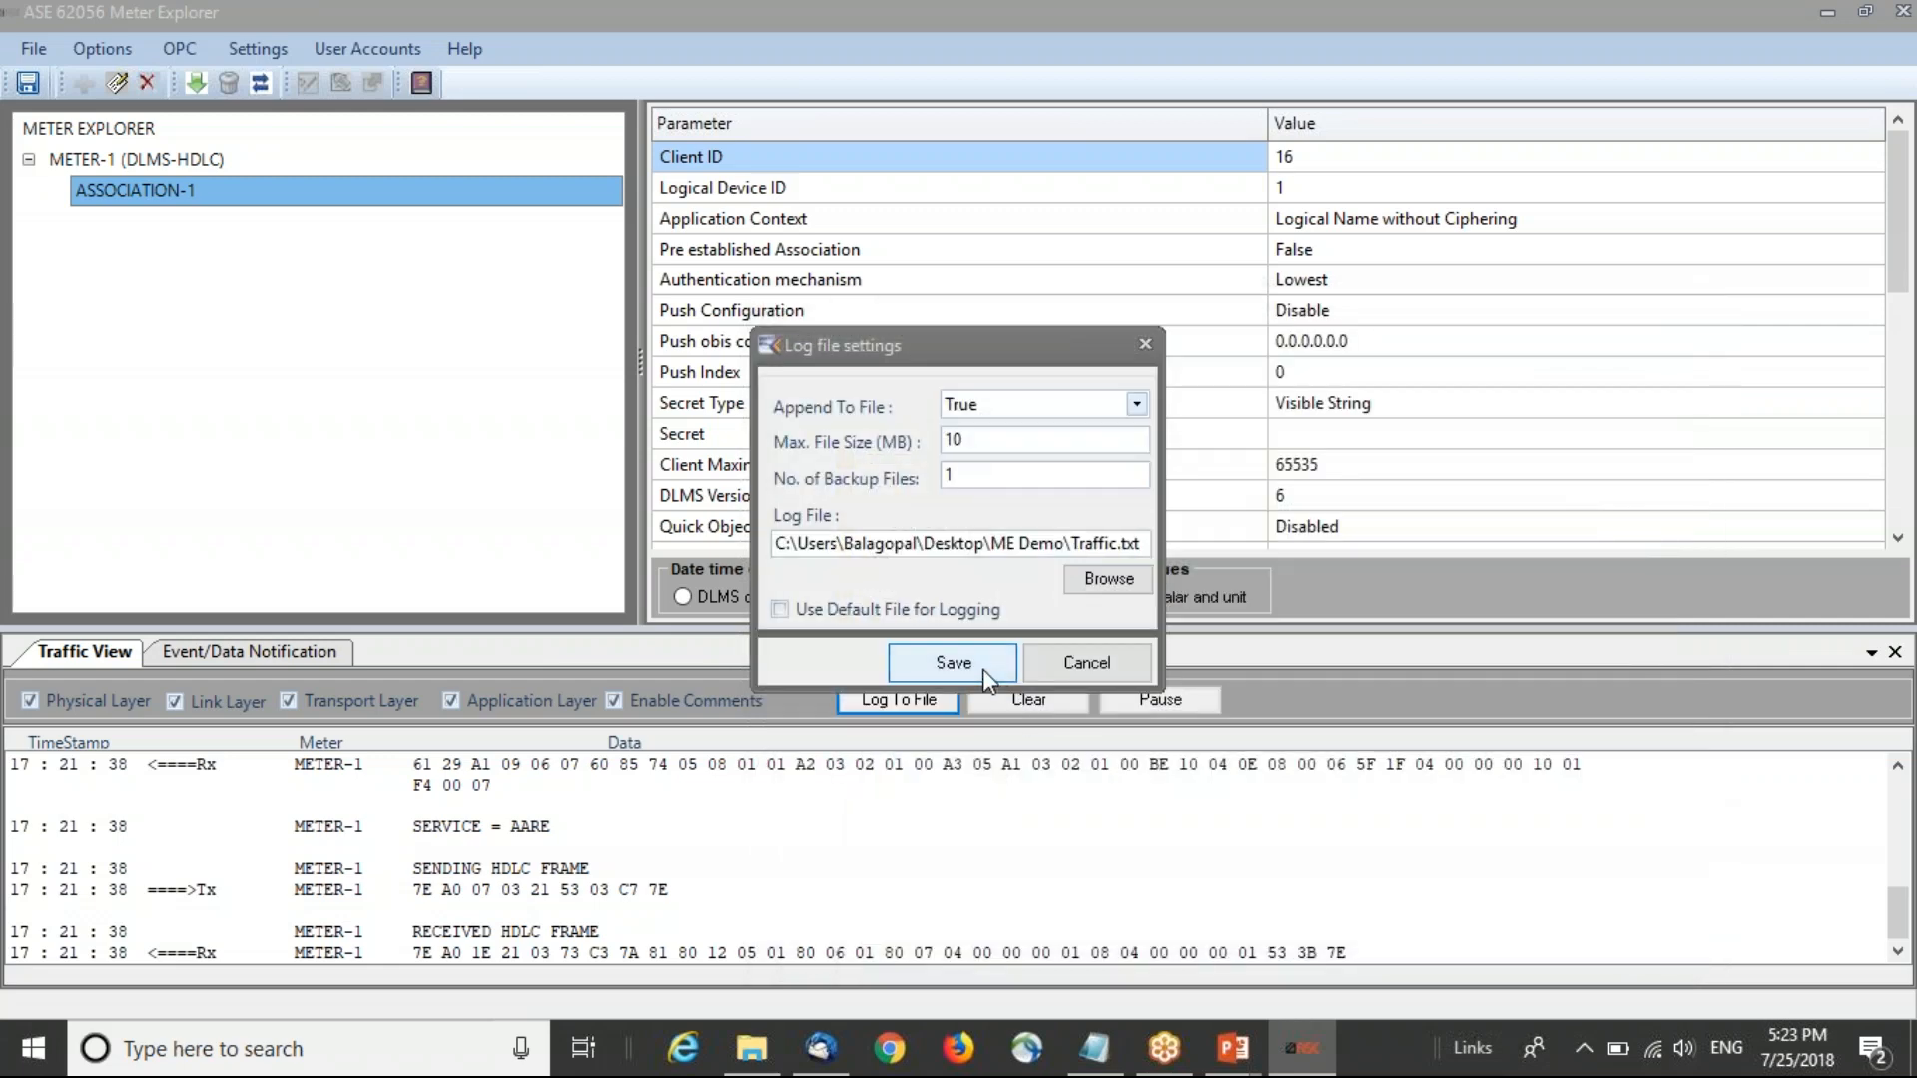
# Step: Open Traffic.txt from the ME Demo folder, examine the logged HDLC frames, and return to Meter Explorer
pyautogui.click(750, 1049)
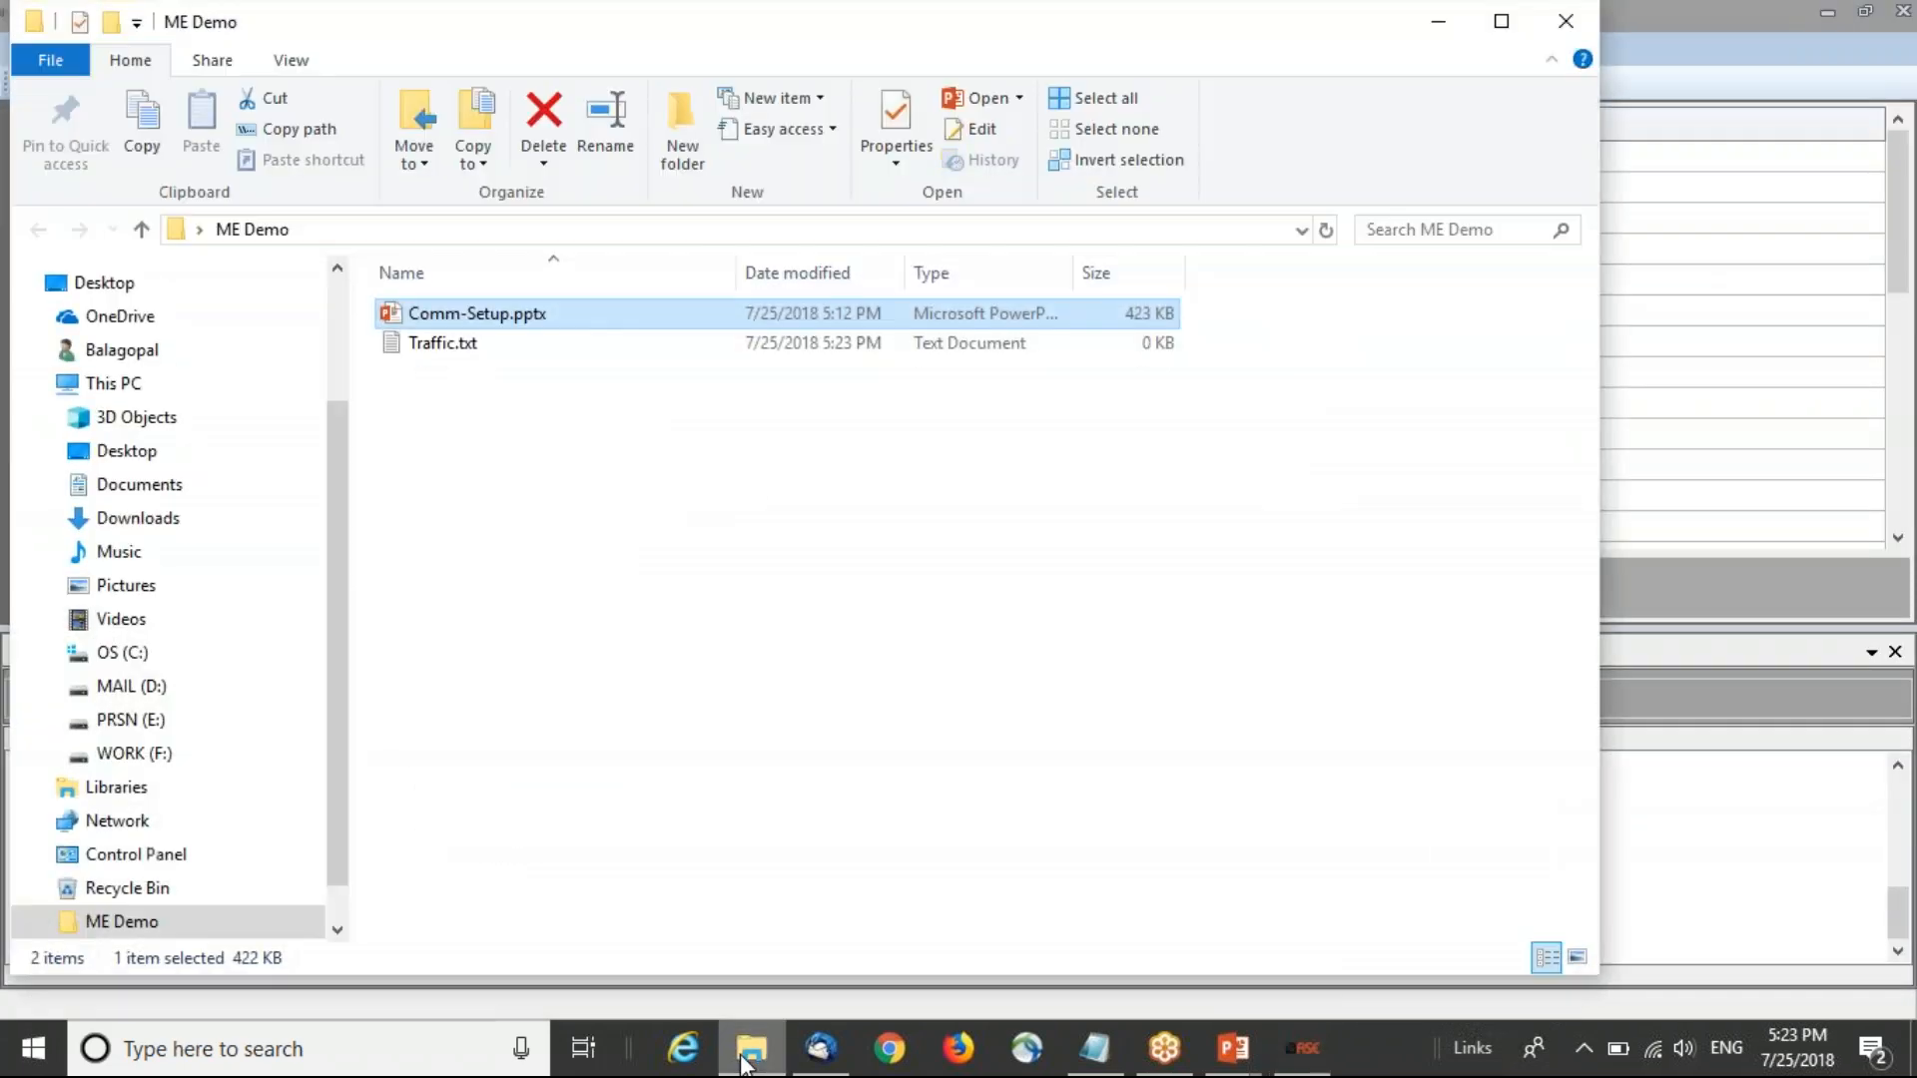
pyautogui.click(450, 344)
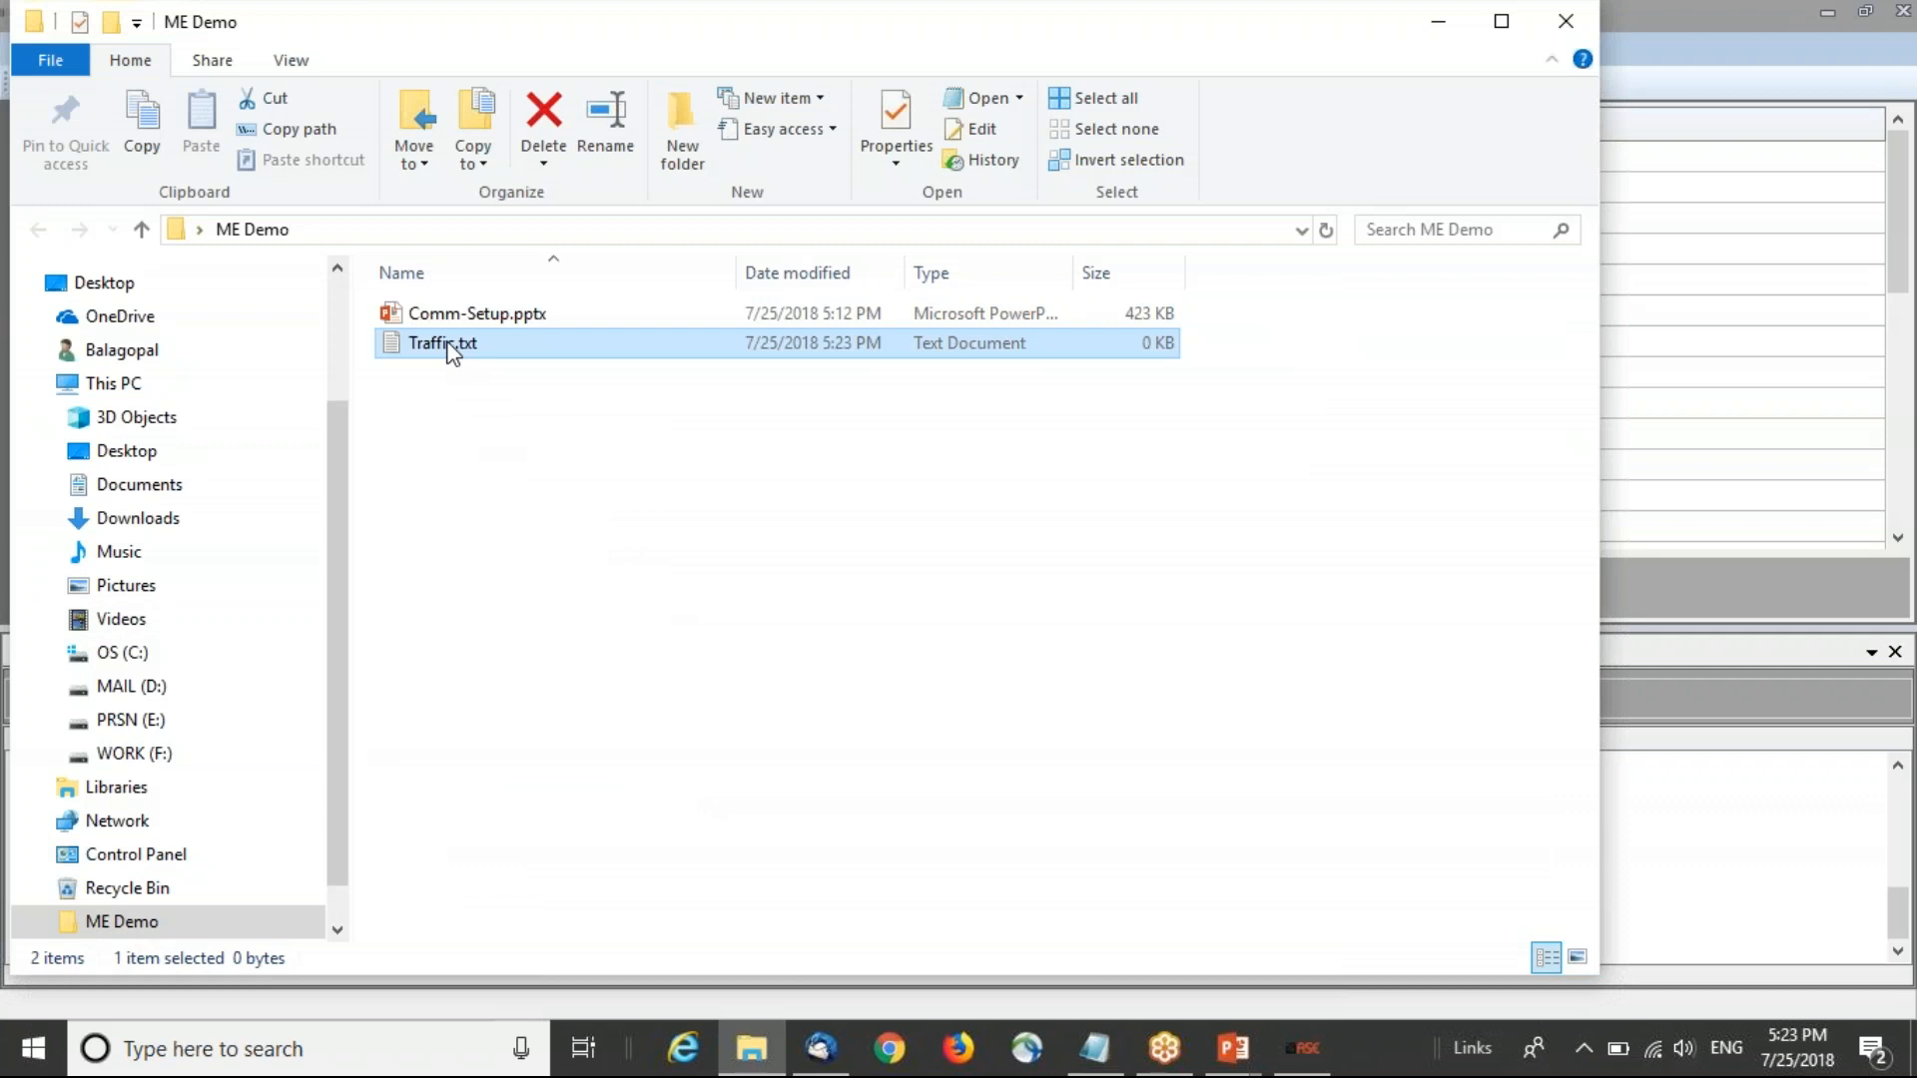
pyautogui.doubleClick(448, 344)
pyautogui.moveTo(1363, 424); pyautogui.dragTo(1328, 356)
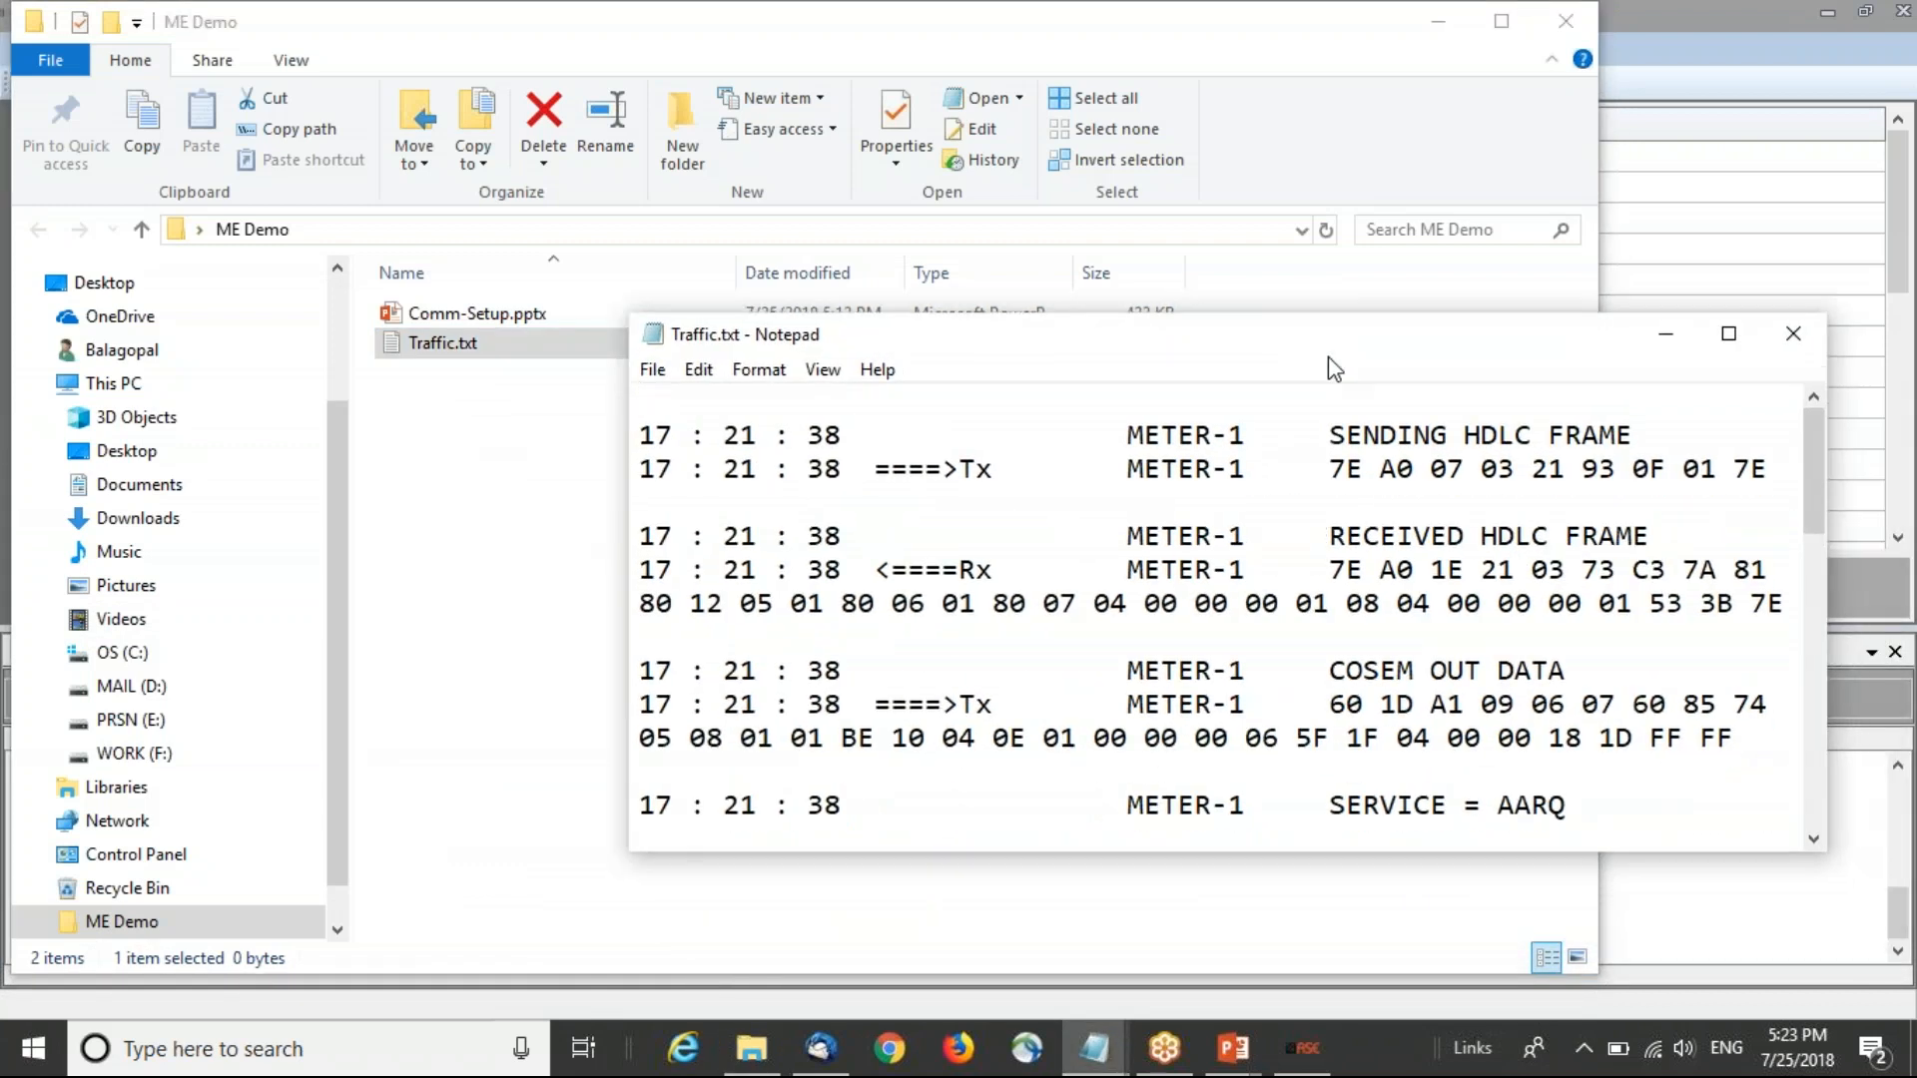
pyautogui.click(1728, 337)
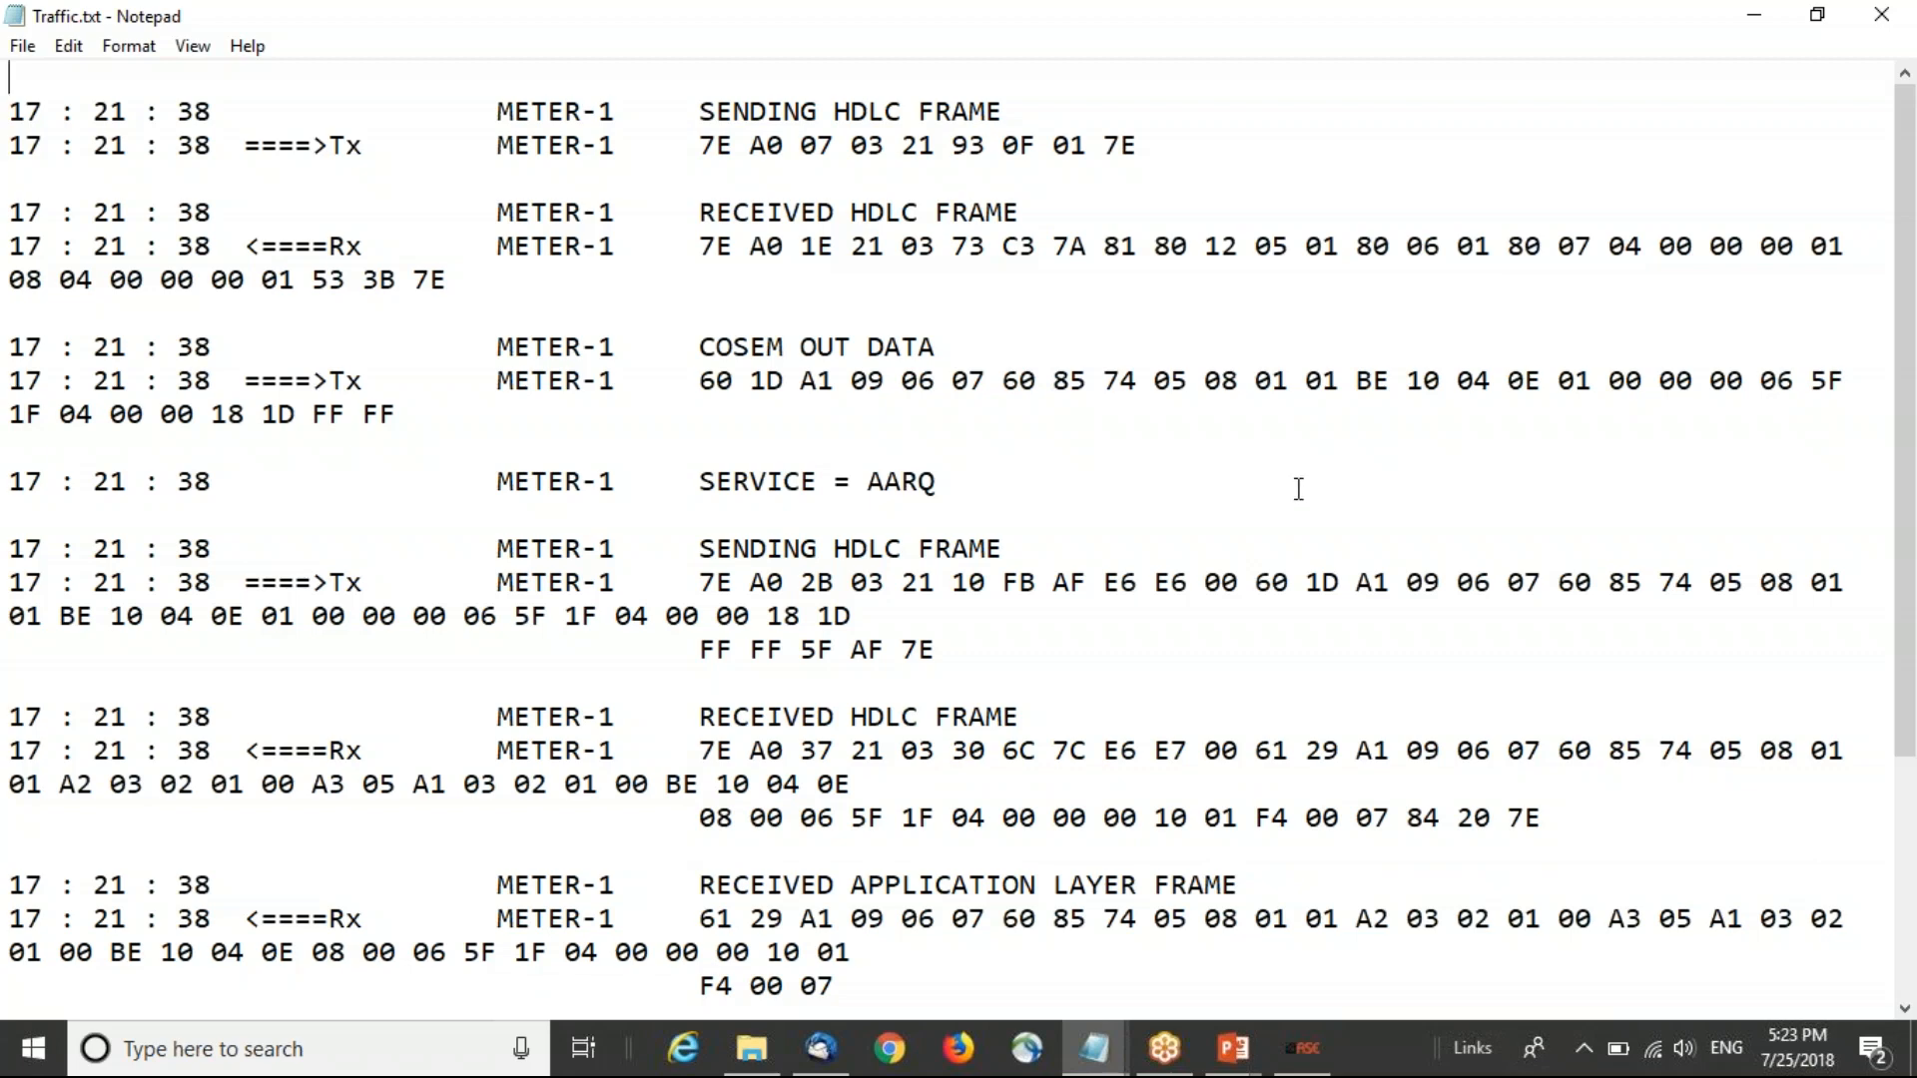
pyautogui.click(1894, 20)
pyautogui.moveTo(1041, 47); pyautogui.dragTo(1124, 250)
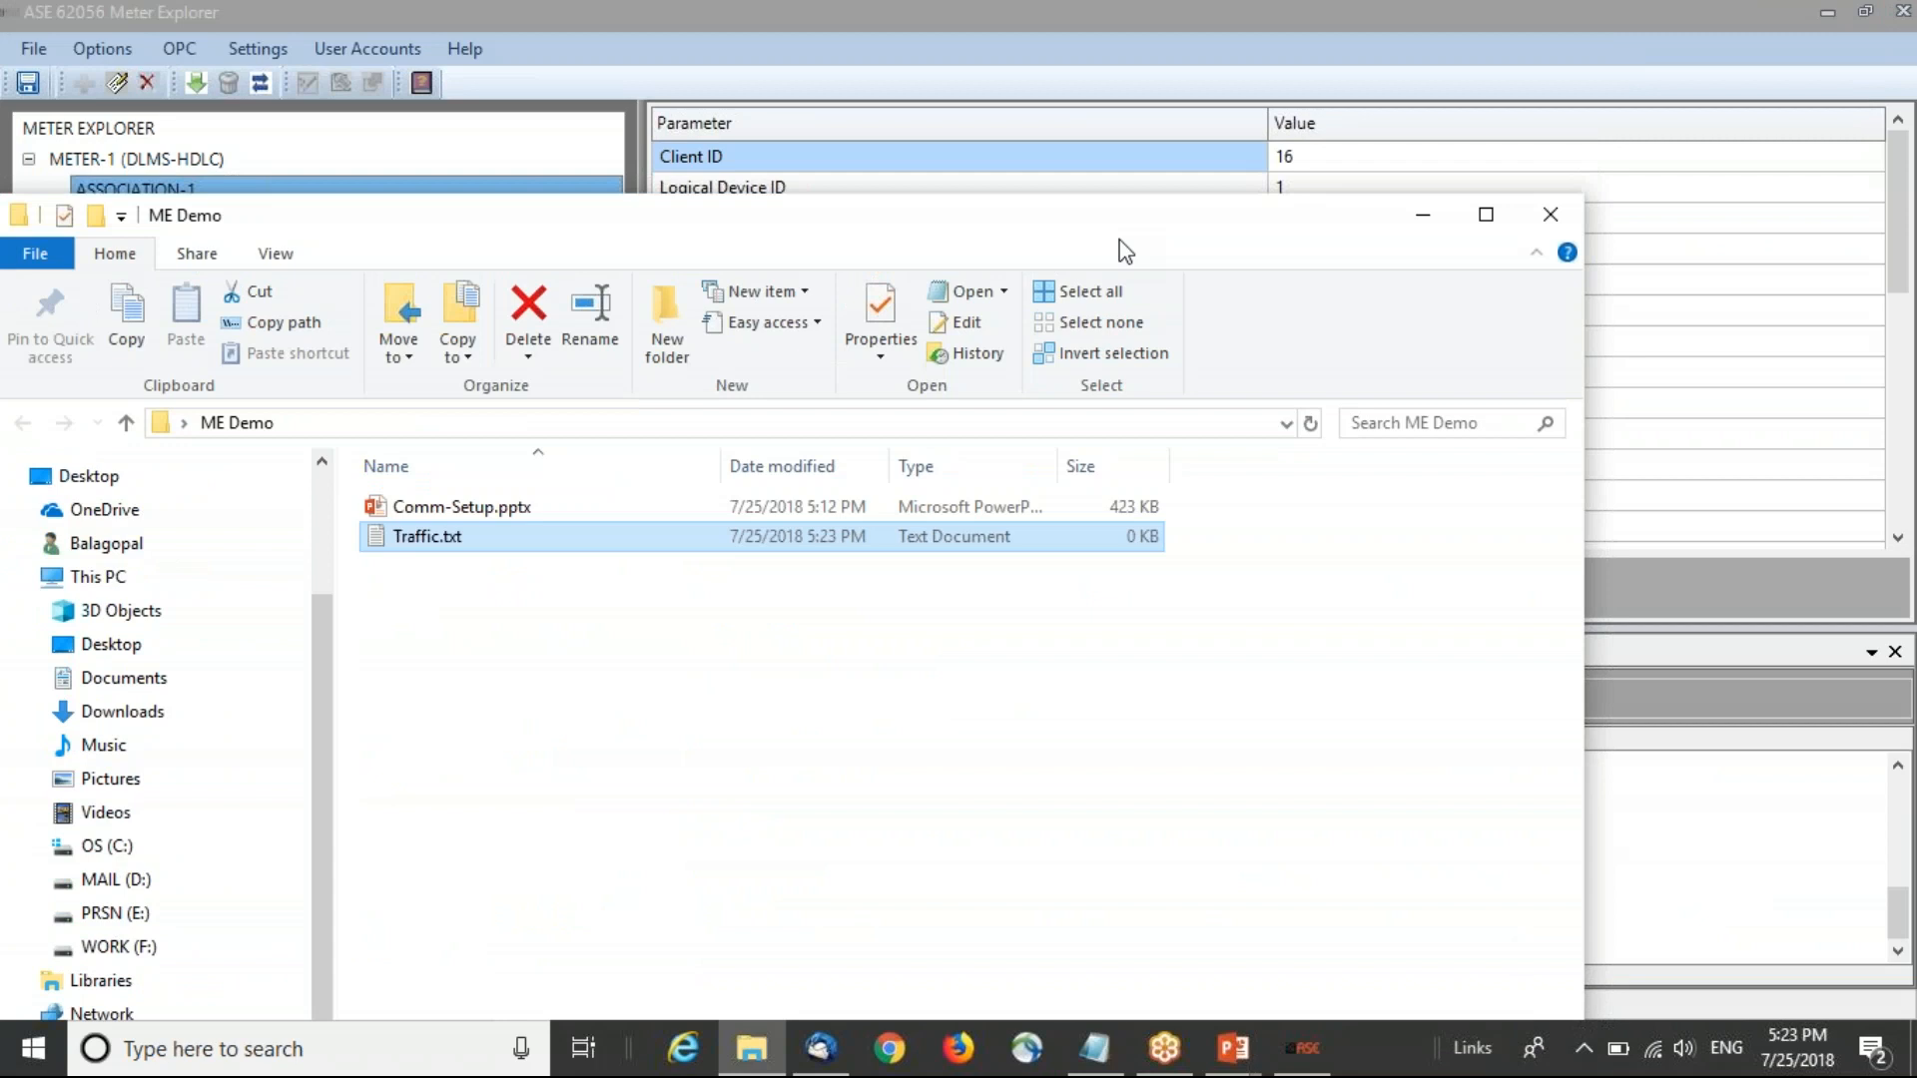
pyautogui.click(1422, 214)
# Step: Download the object list for ASSOCIATION-1 and dismiss the completion message
pyautogui.click(188, 196)
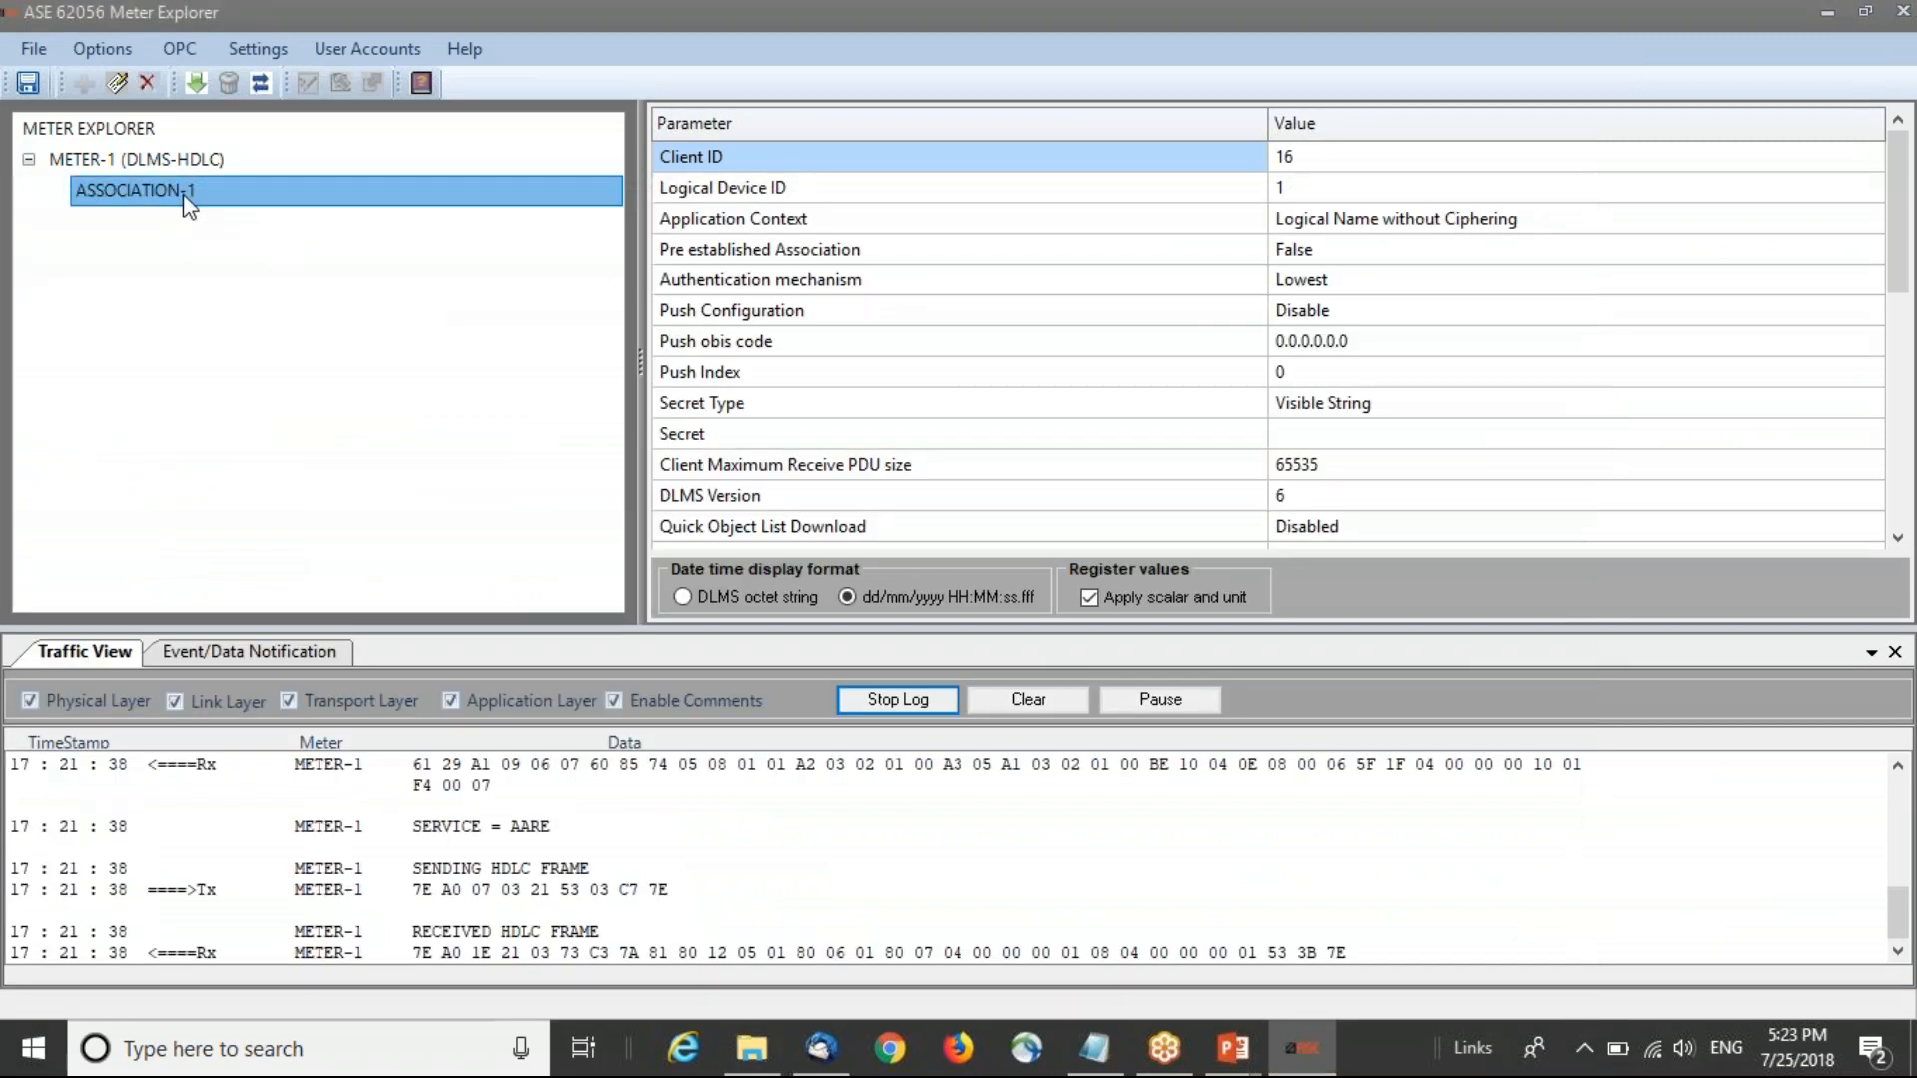
pyautogui.rightClick(185, 198)
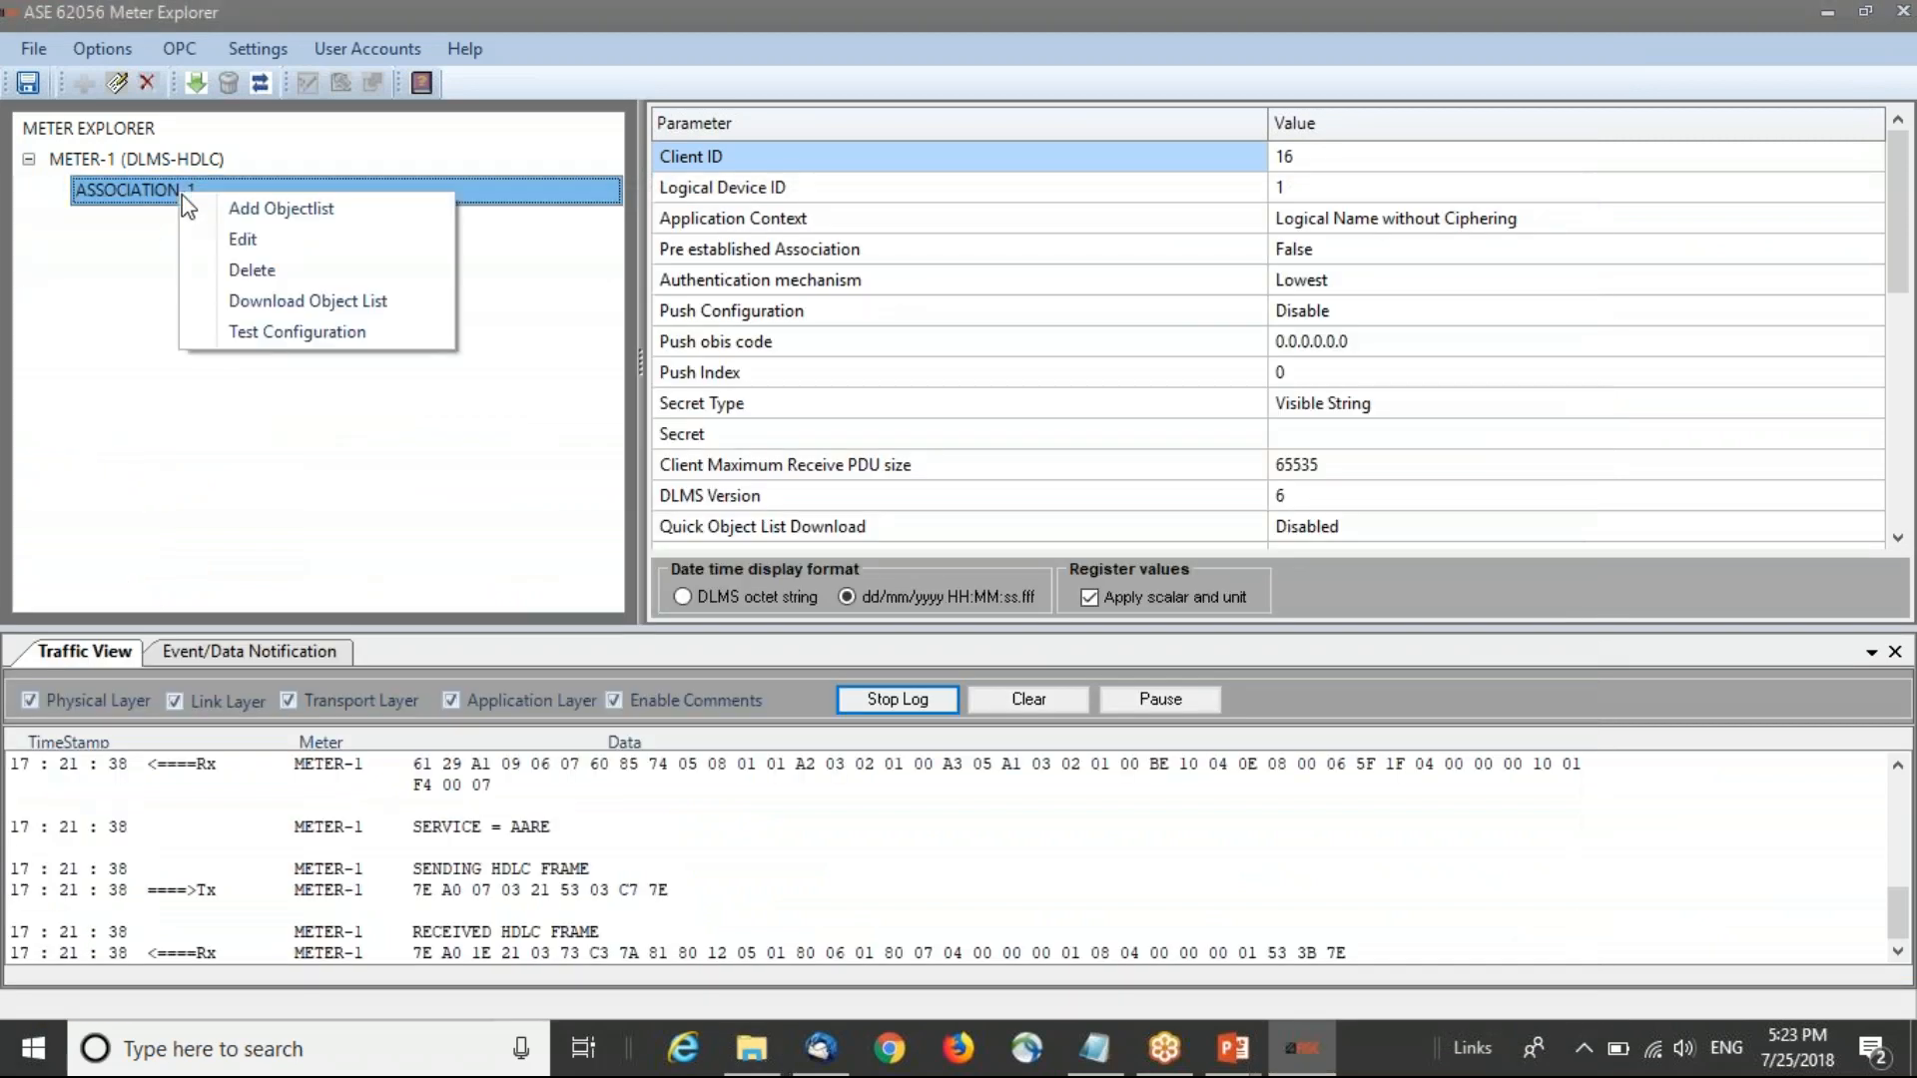
pyautogui.click(318, 299)
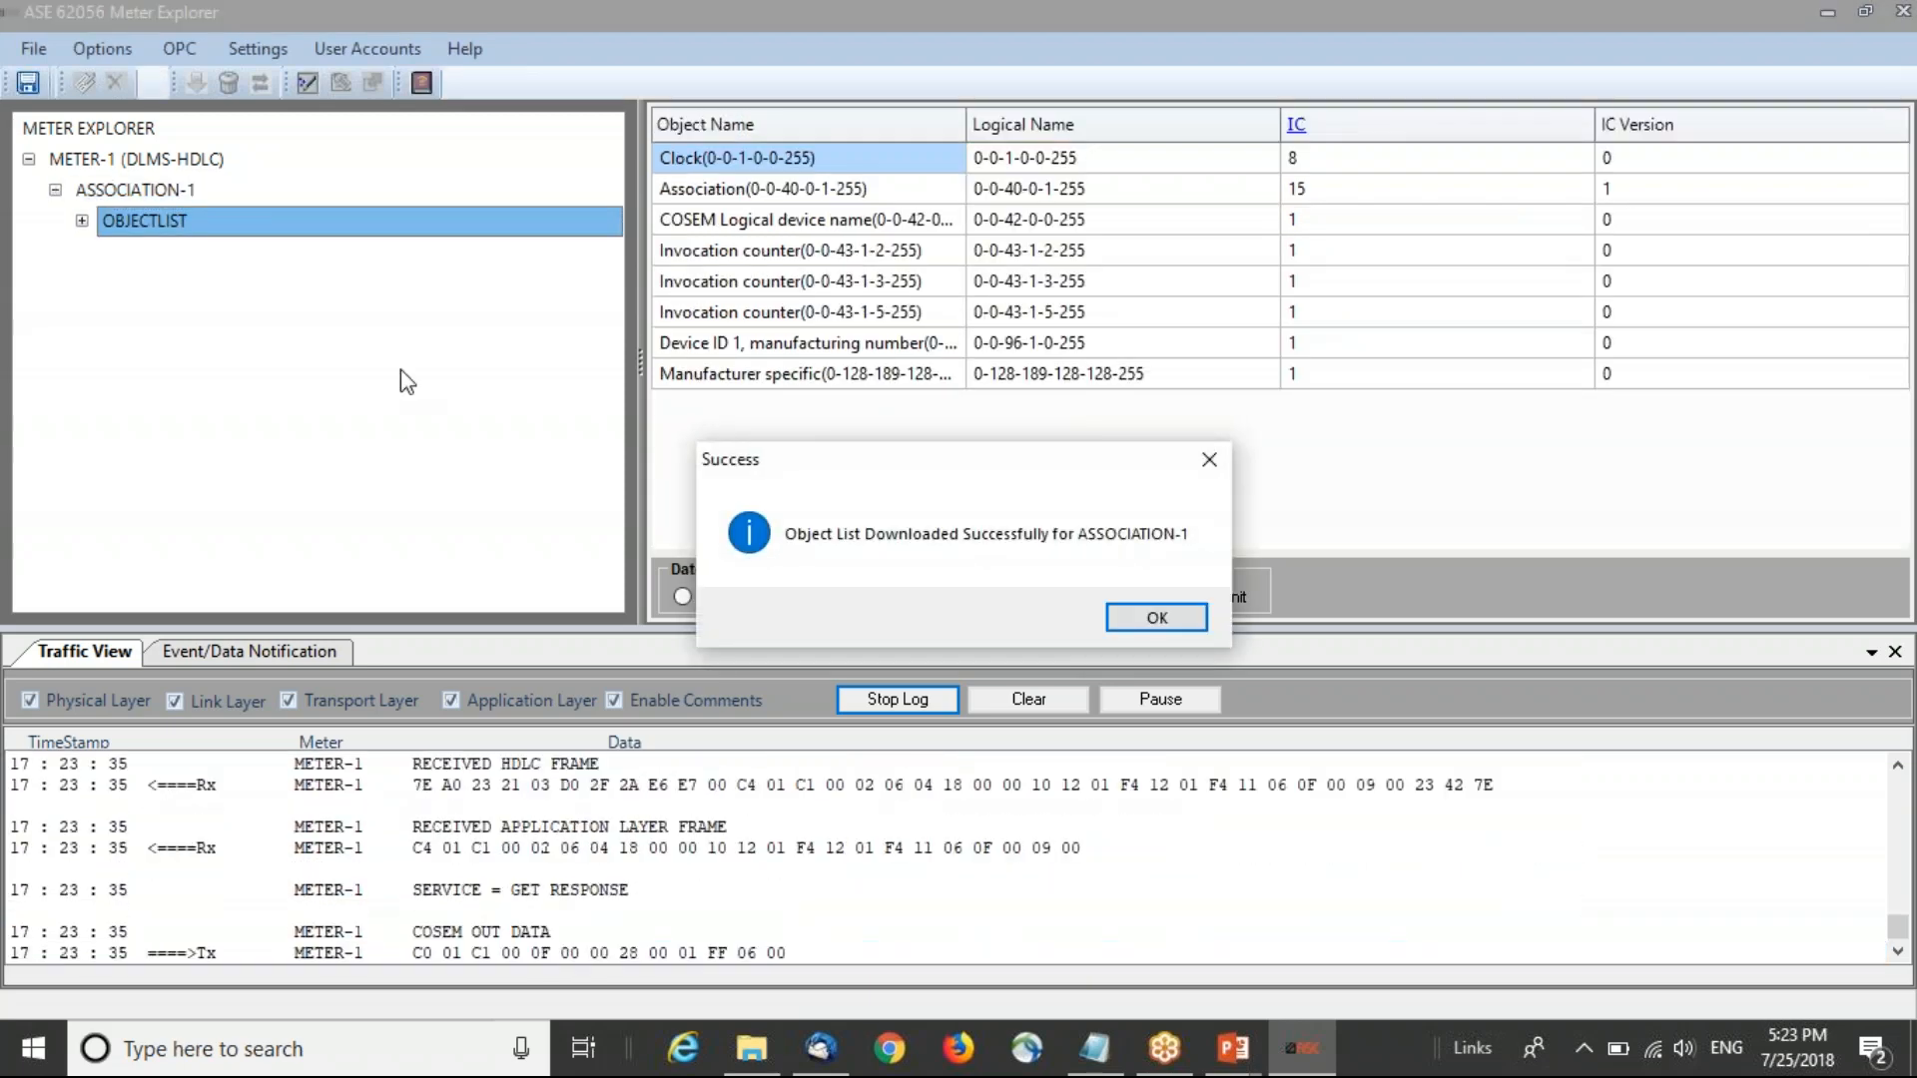
pyautogui.click(1155, 618)
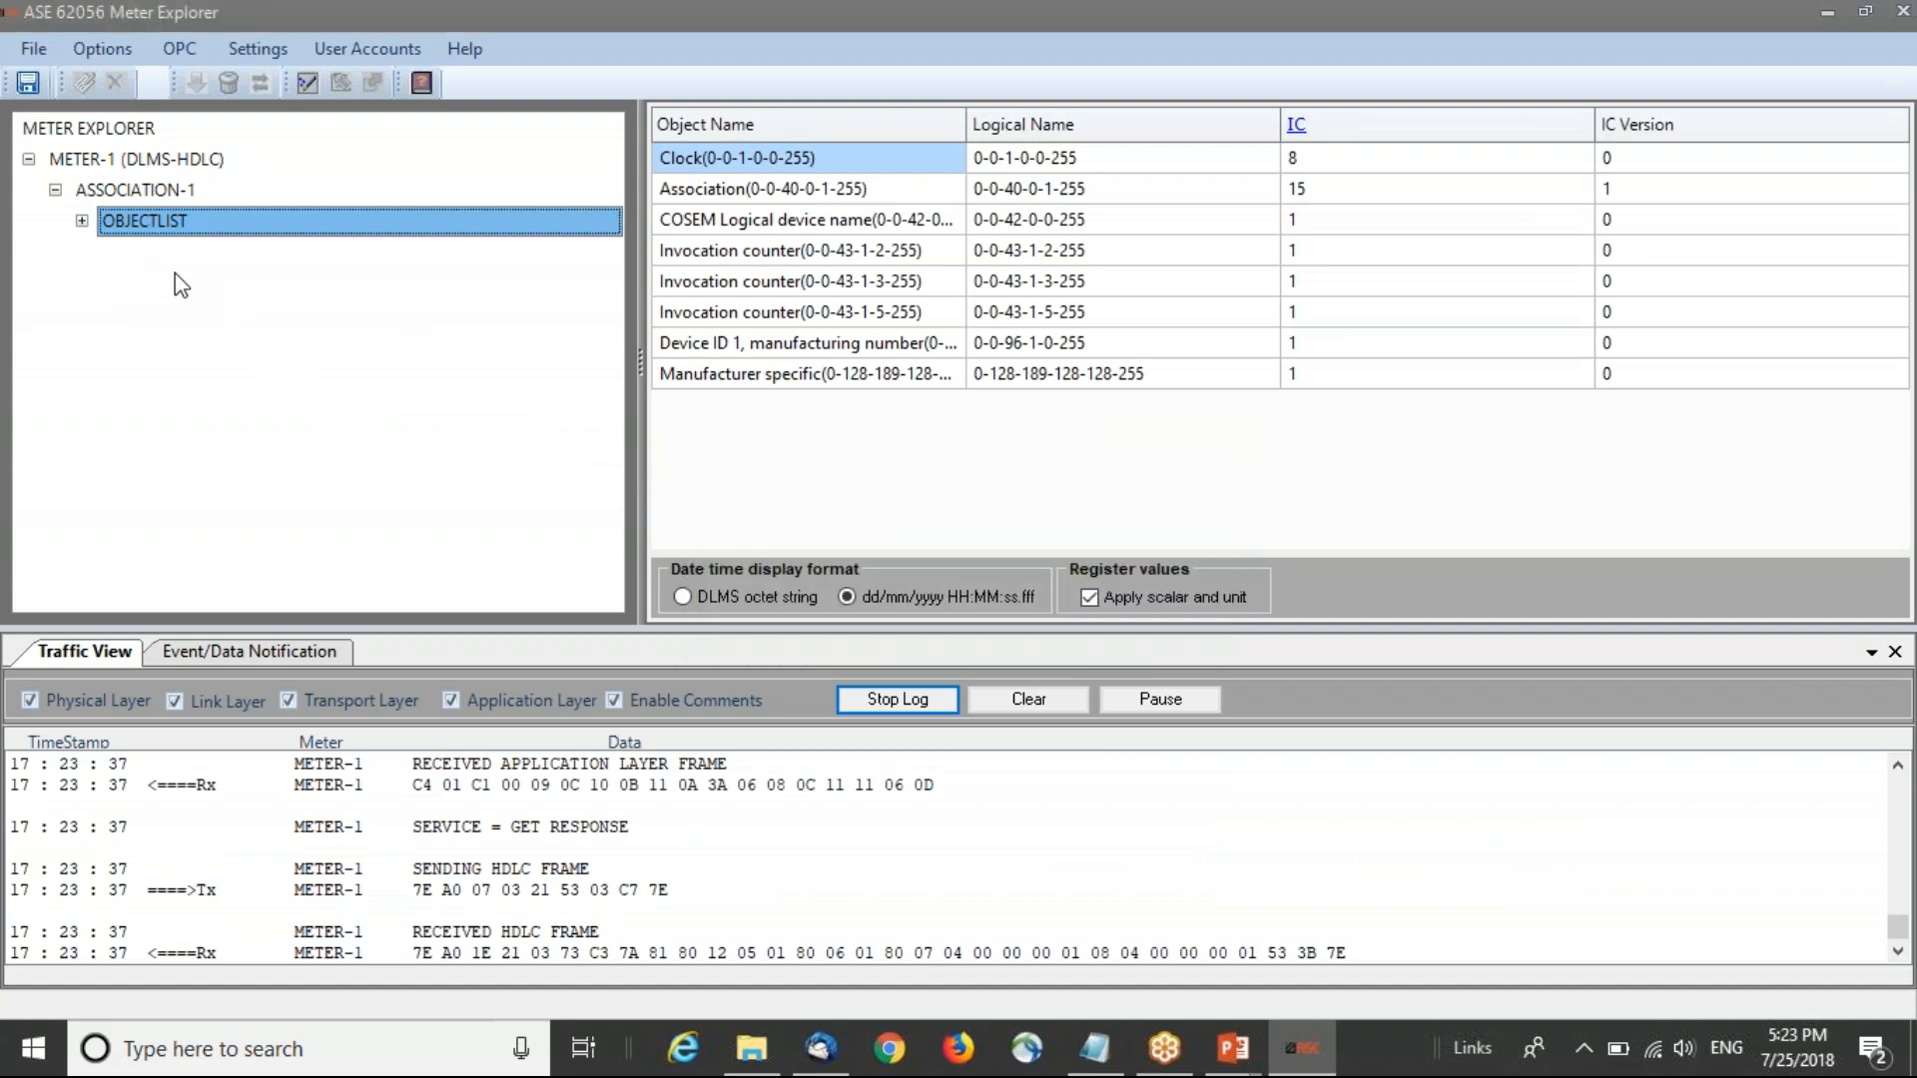
# Step: Expand the downloaded object list and examine the attributes of the Clock and Manufacturer specific objects
pyautogui.click(82, 221)
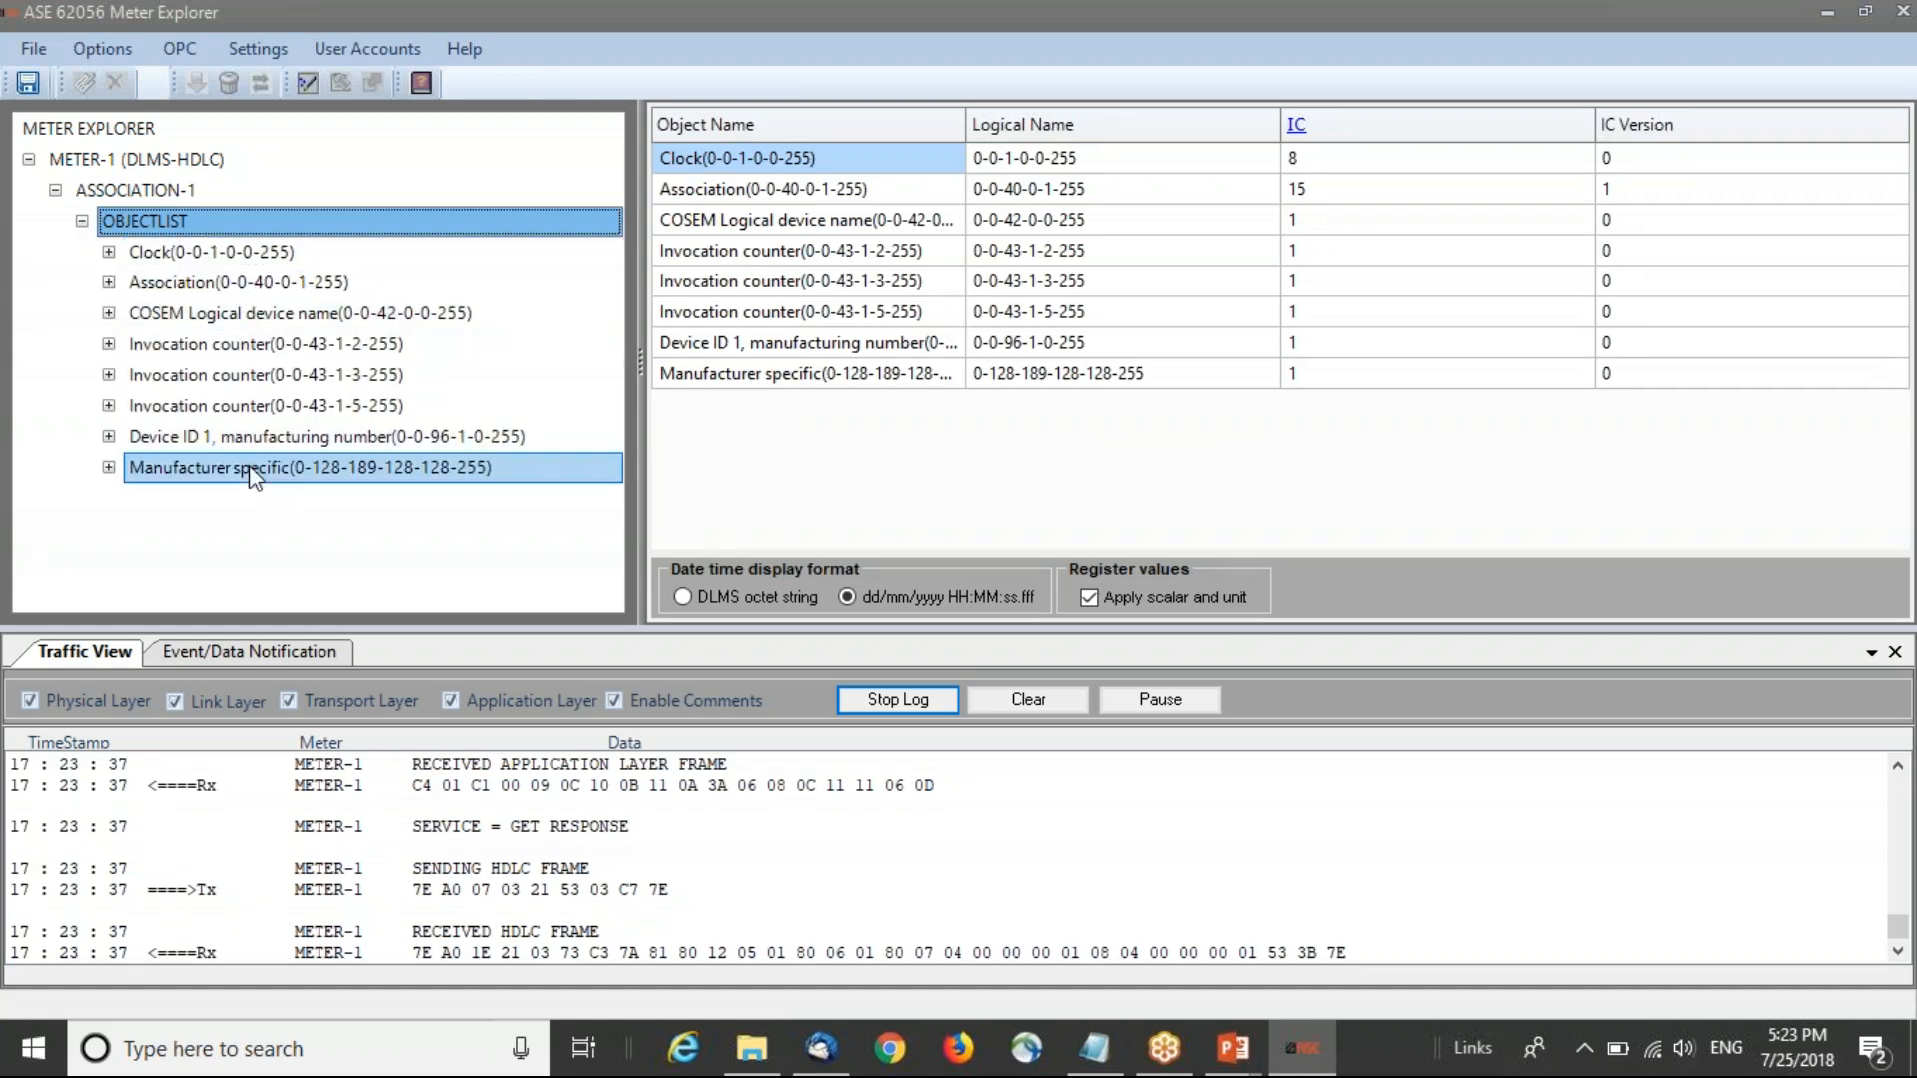
pyautogui.click(220, 257)
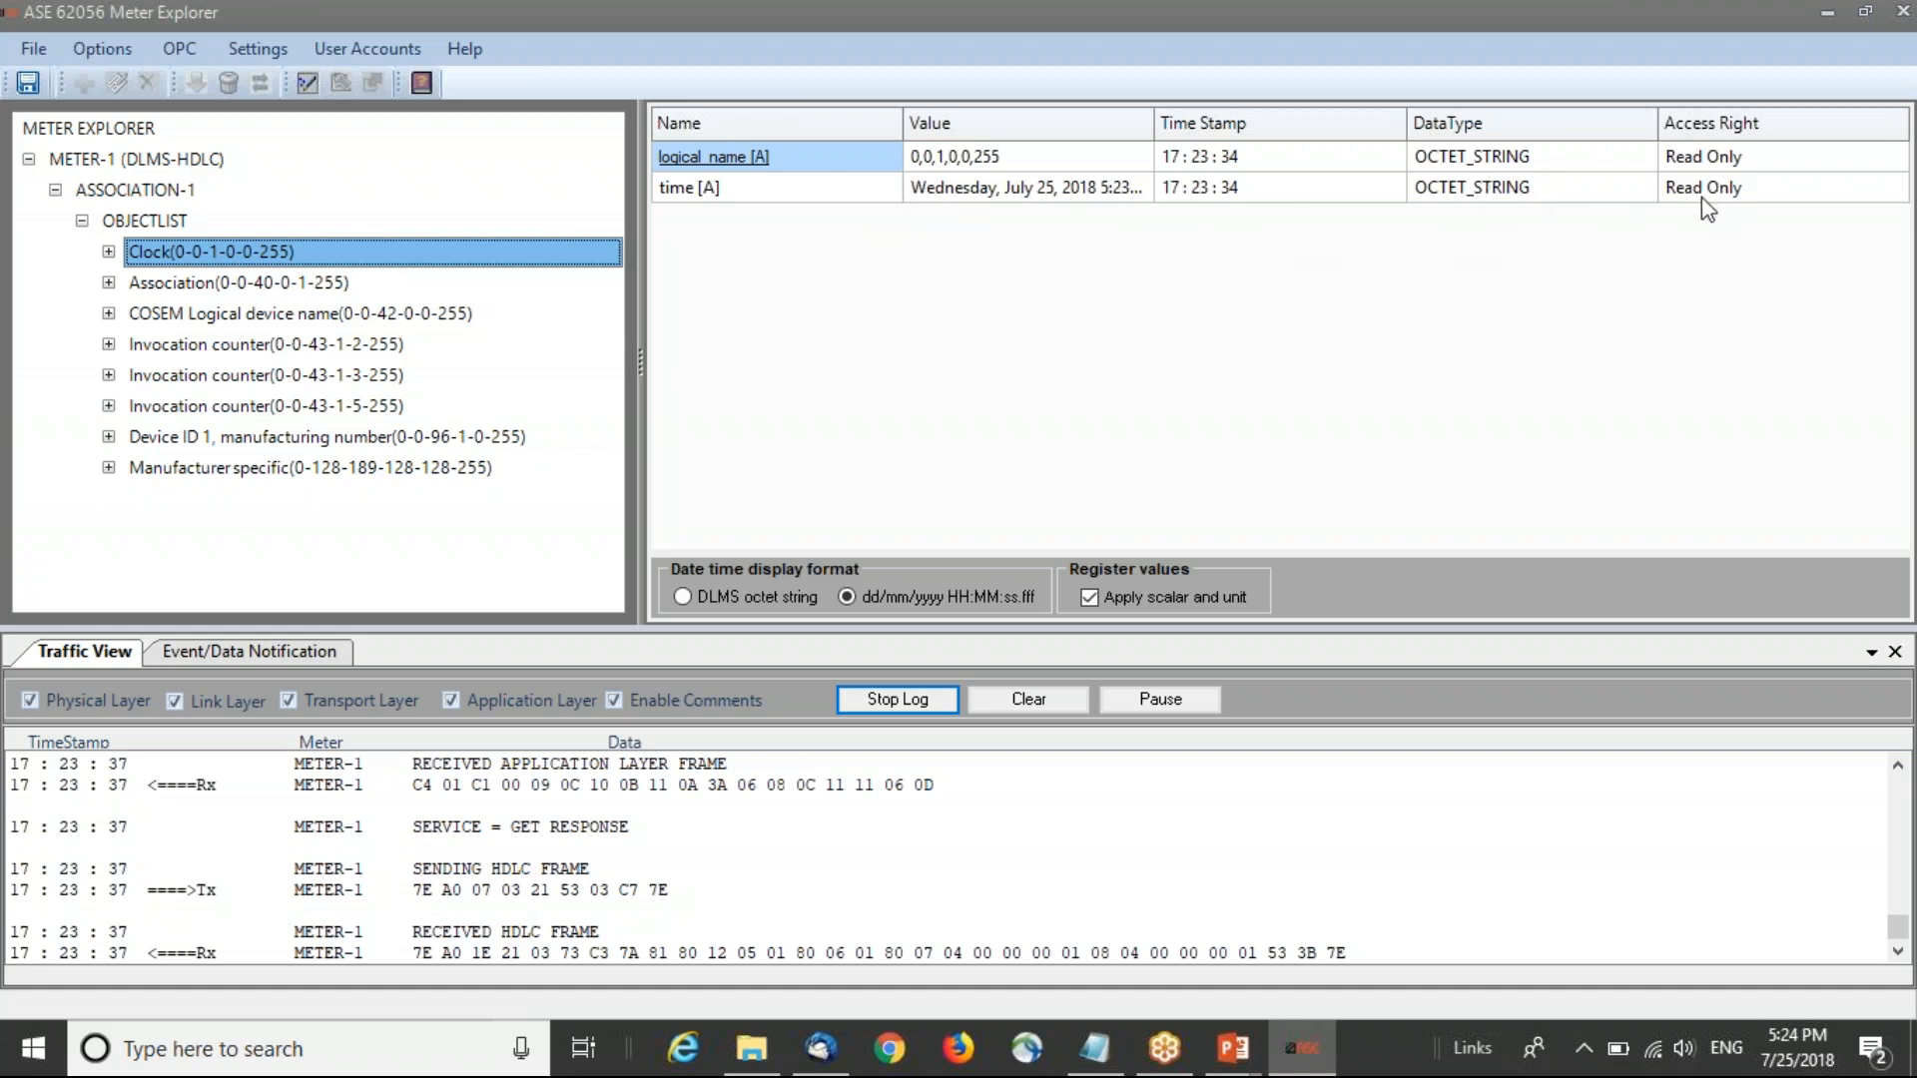
pyautogui.click(312, 480)
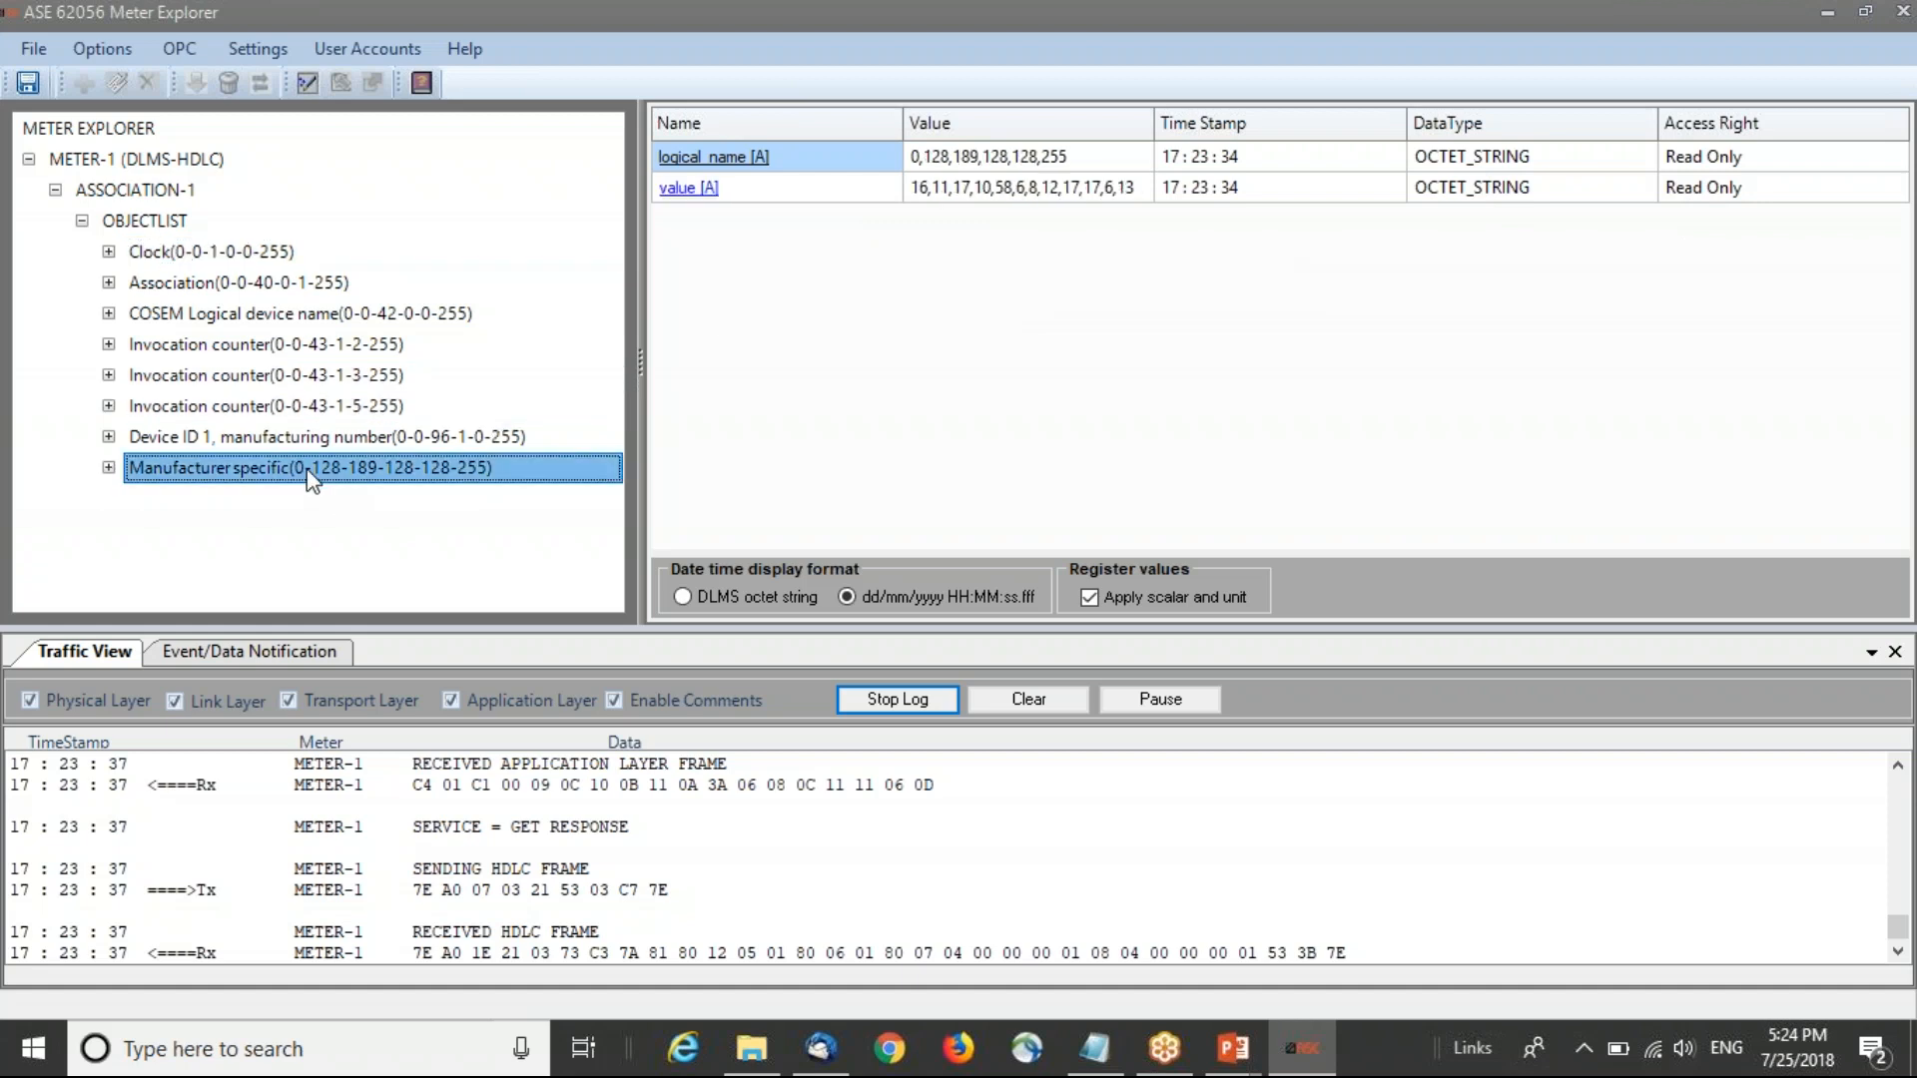